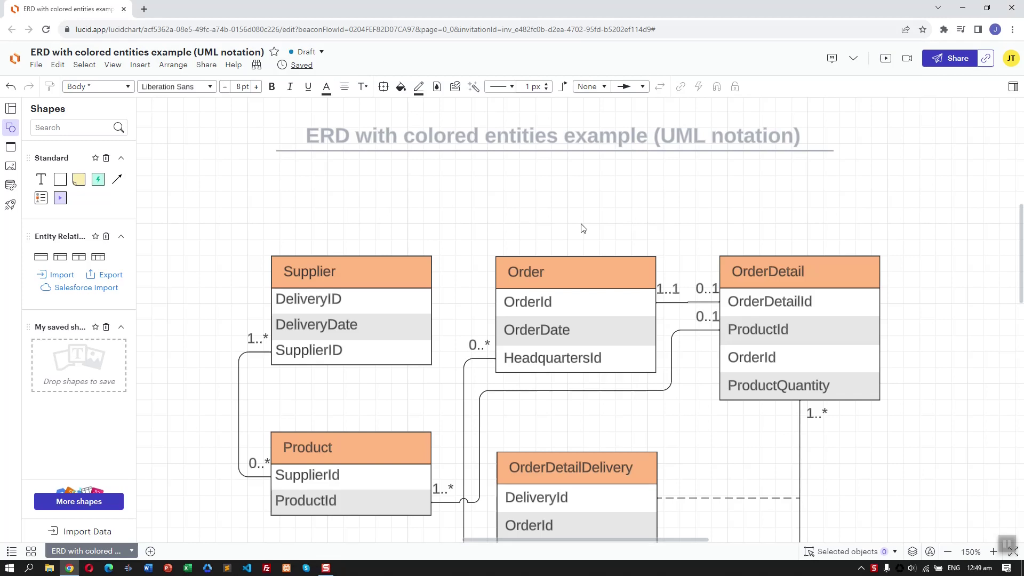
# Rename the document to 'Point of Sale System'.
pyautogui.click(177, 56)
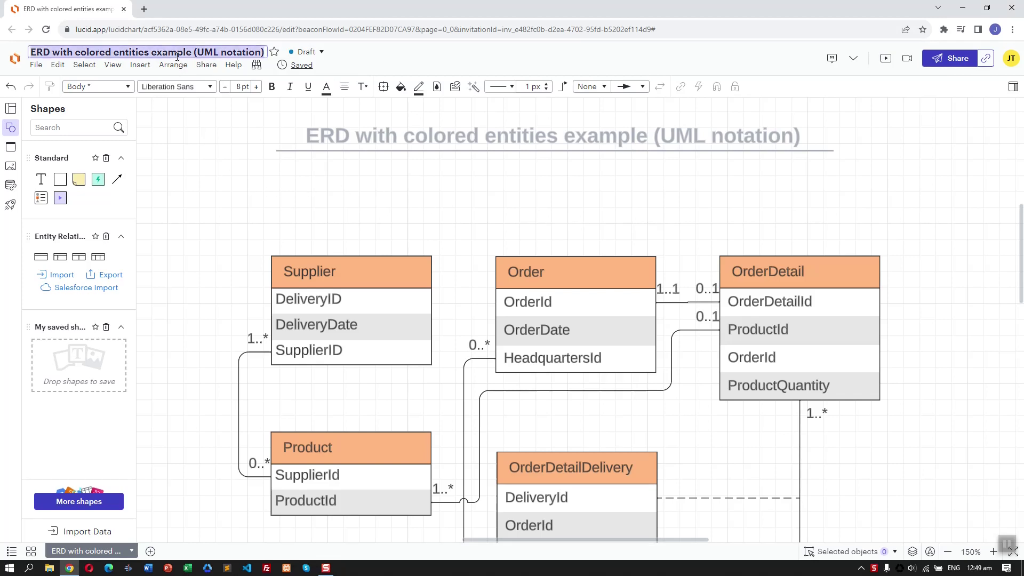
pyautogui.press('BackSpace')
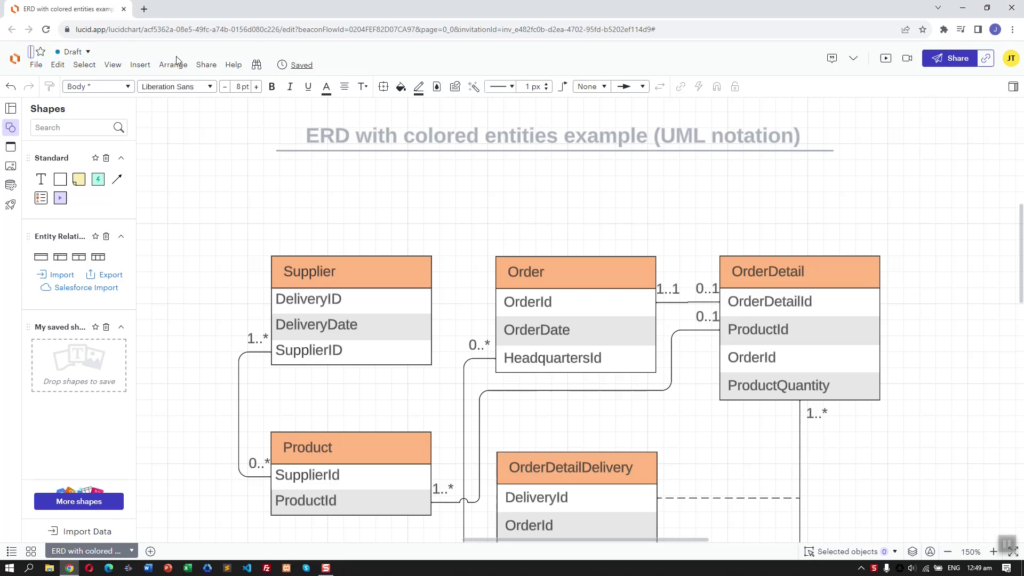
pyautogui.write('Poisson e')
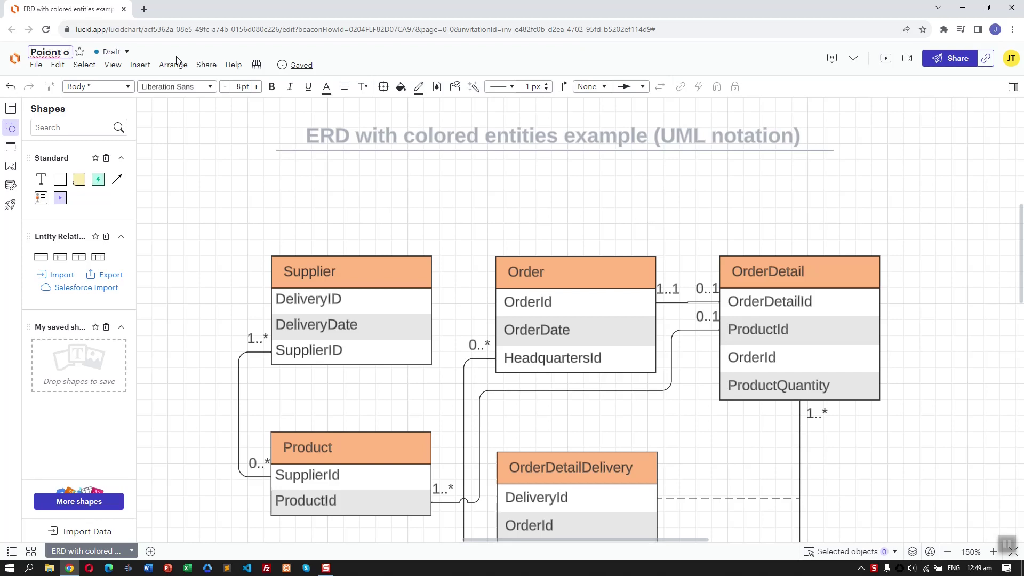
pyautogui.press('BackSpace')
pyautogui.press('BackSpace')
pyautogui.press('BackSpace')
pyautogui.press('BackSpace')
pyautogui.press('BackSpace')
pyautogui.press('BackSpace')
pyautogui.write('nt of Sale System')
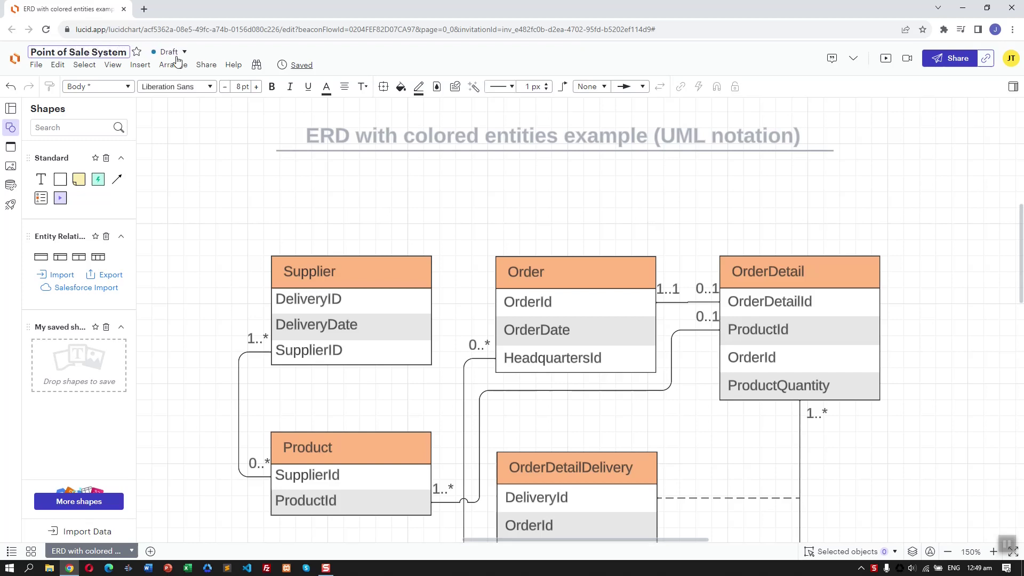
pyautogui.click(365, 204)
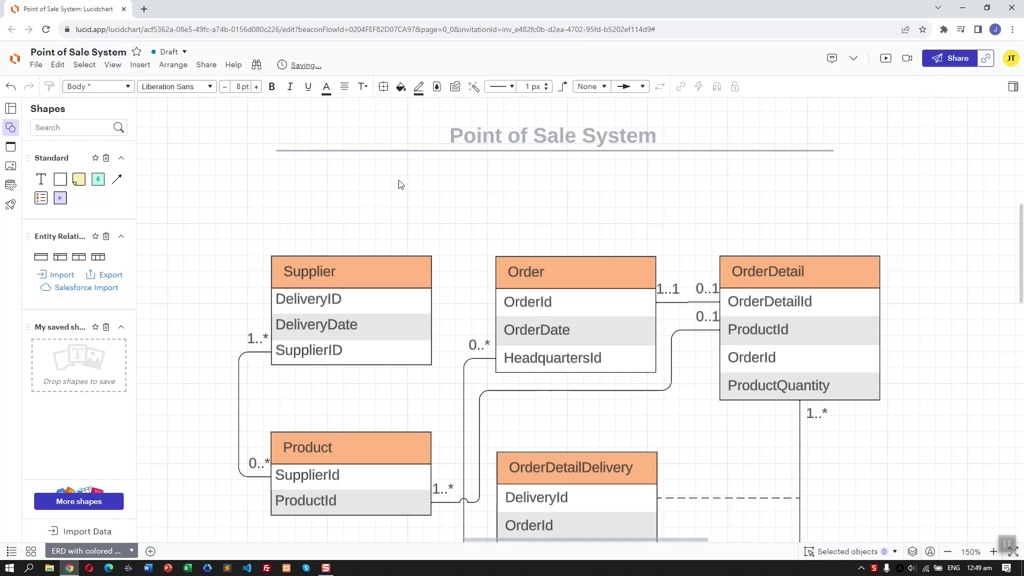
# Check the document status list and leave it set to Draft.
pyautogui.click(184, 53)
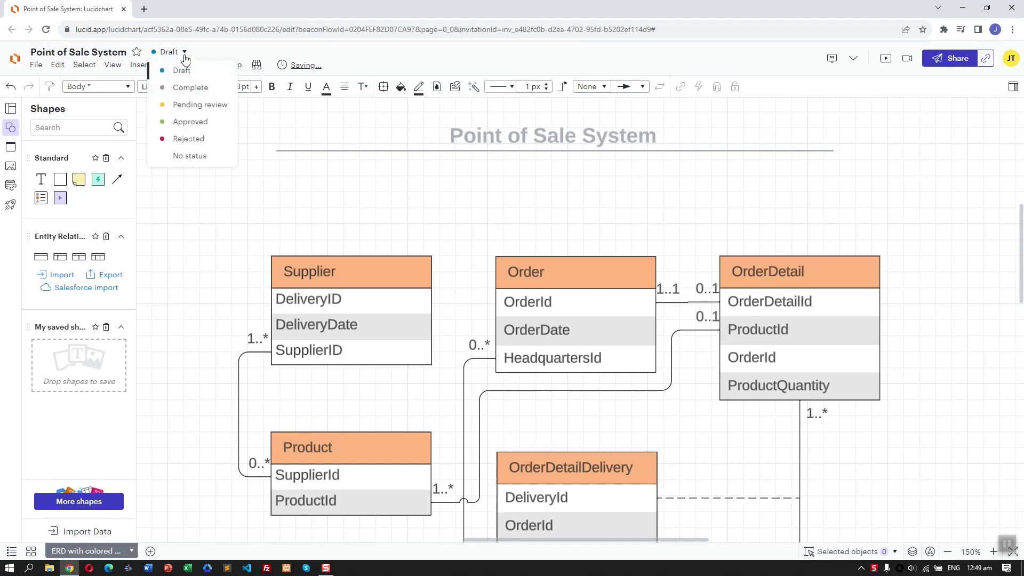
pyautogui.click(184, 52)
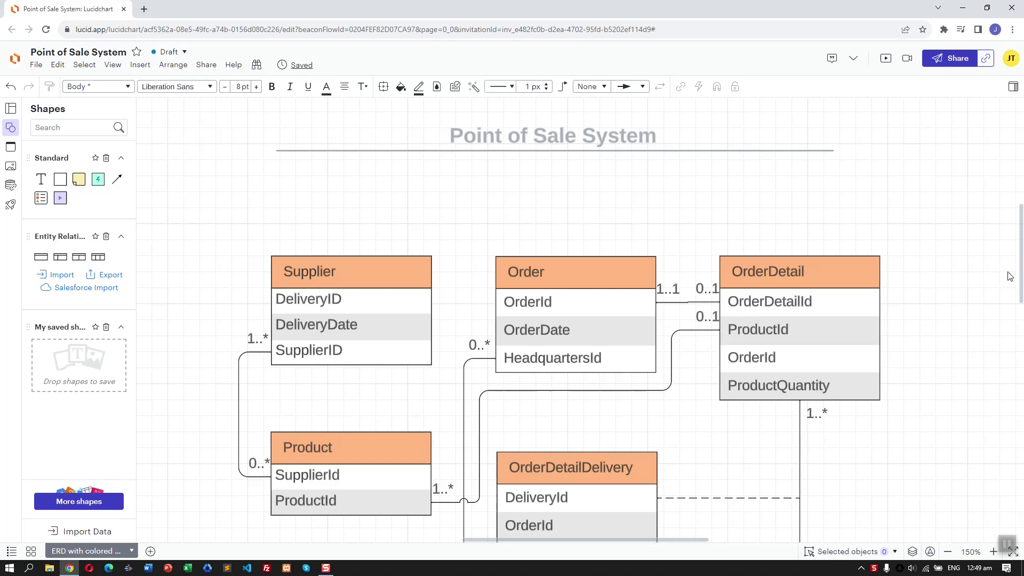
pyautogui.moveTo(1023, 280); pyautogui.dragTo(1022, 312)
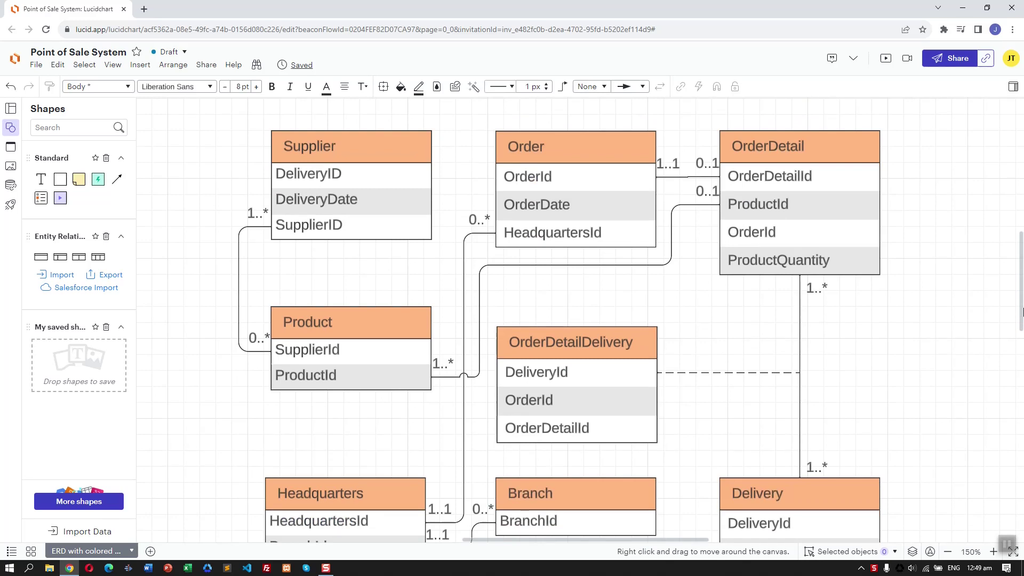
# Delete the Order, OrderDetail, OrderDetailDelivery and Delivery tables.
pyautogui.click(536, 204)
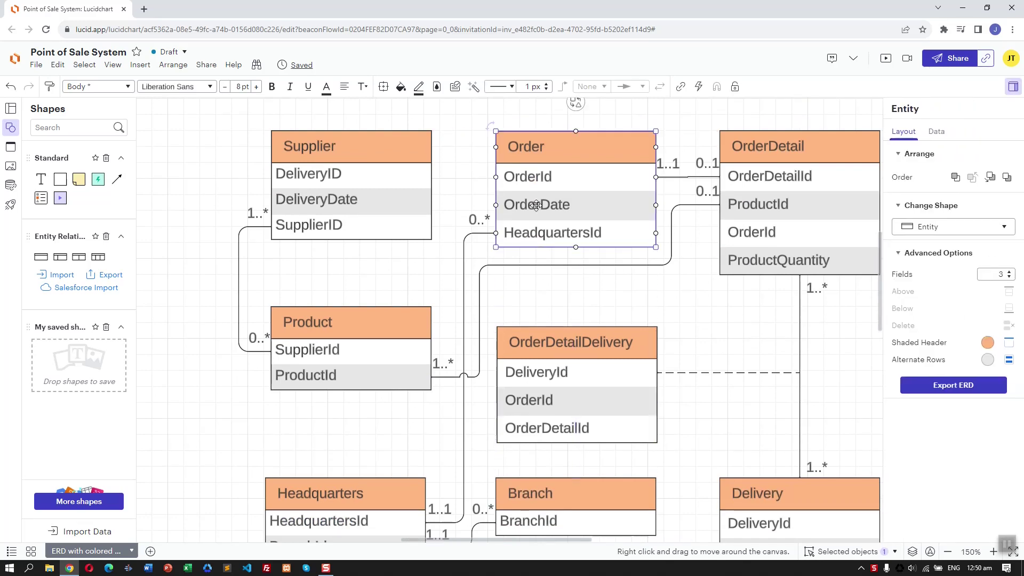
pyautogui.press('Delete')
pyautogui.click(789, 213)
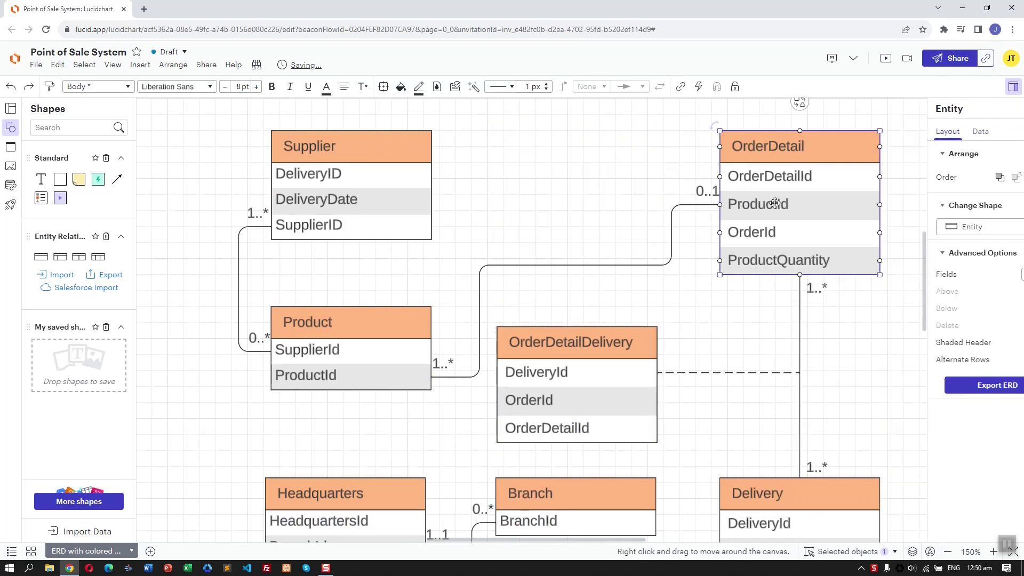
pyautogui.press('Delete')
pyautogui.click(590, 375)
pyautogui.press('Delete')
pyautogui.click(760, 492)
pyautogui.press('Delete')
# Delete the Branch, Headquarters and Product tables, then move Supplier further down.
pyautogui.click(528, 493)
pyautogui.press('Delete')
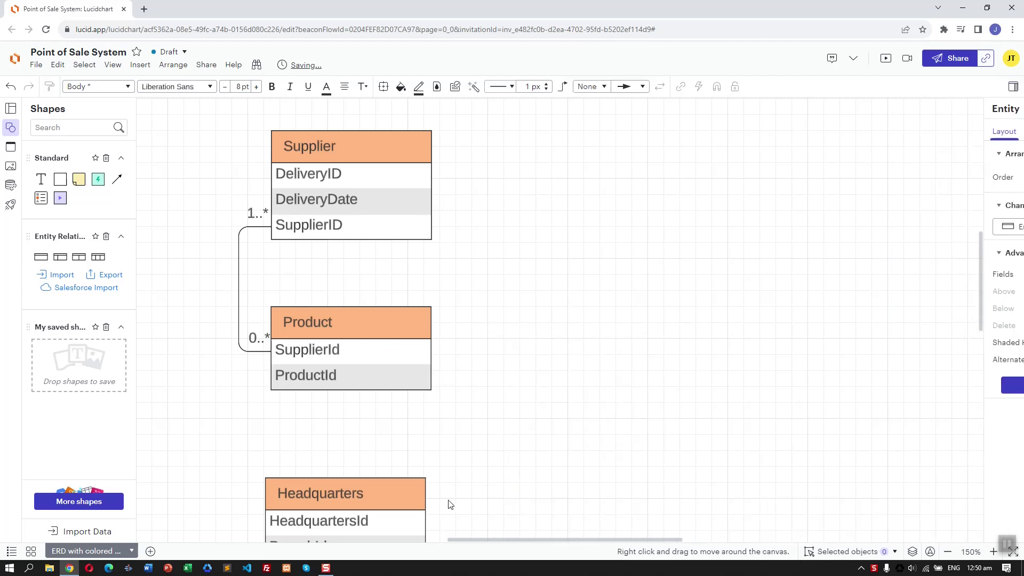
pyautogui.click(347, 493)
pyautogui.press('Delete')
pyautogui.click(349, 328)
pyautogui.press('Delete')
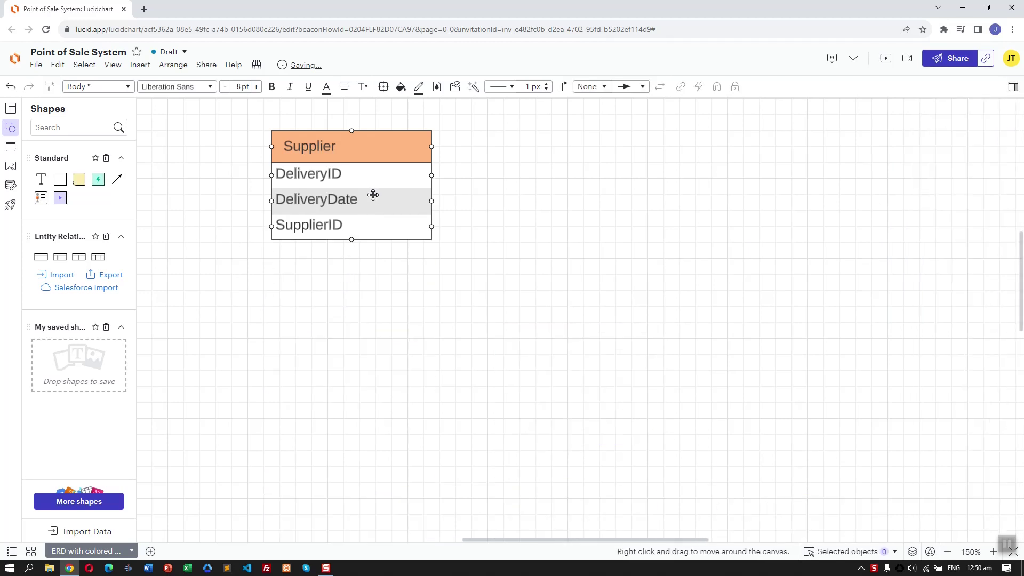
pyautogui.moveTo(373, 194); pyautogui.dragTo(362, 281)
pyautogui.click(487, 176)
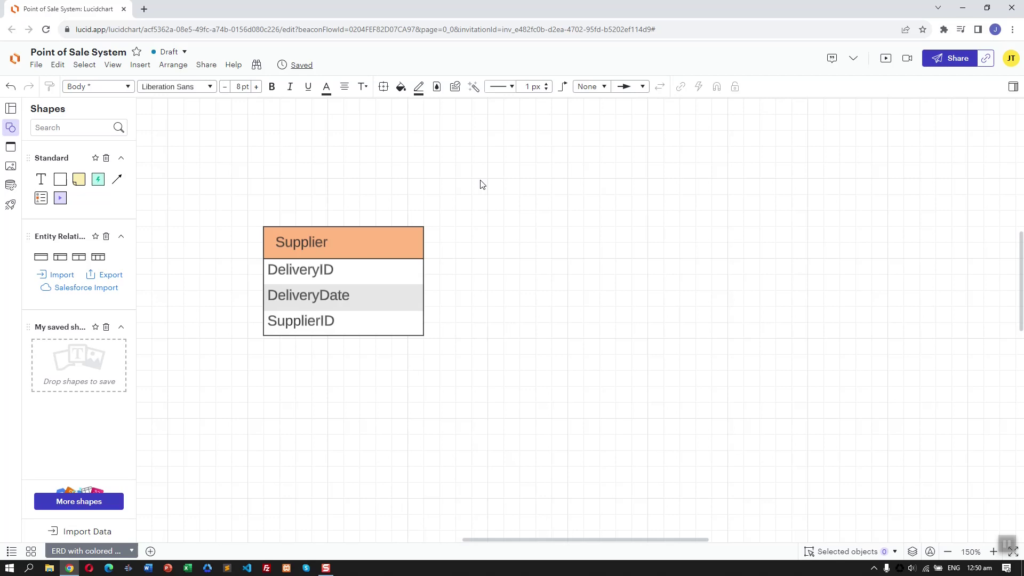
# Rename the Supplier table header to Invoice.
pyautogui.doubleClick(328, 237)
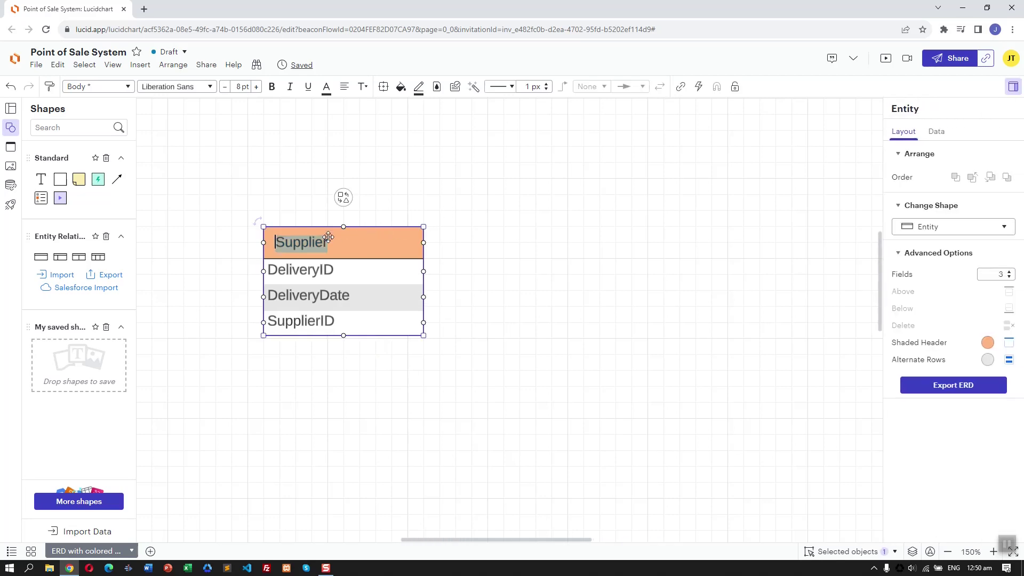
pyautogui.press('BackSpace')
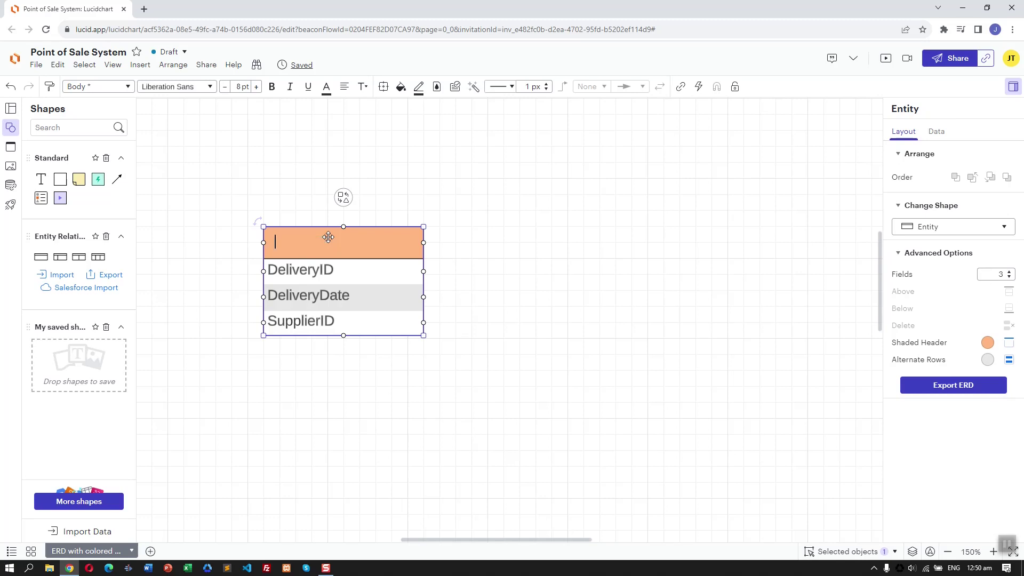
pyautogui.write('Invoice')
pyautogui.click(1006, 544)
pyautogui.moveTo(367, 247); pyautogui.dragTo(350, 264)
# Rename the DeliveryID field to id.
pyautogui.click(341, 286)
pyautogui.click(341, 287)
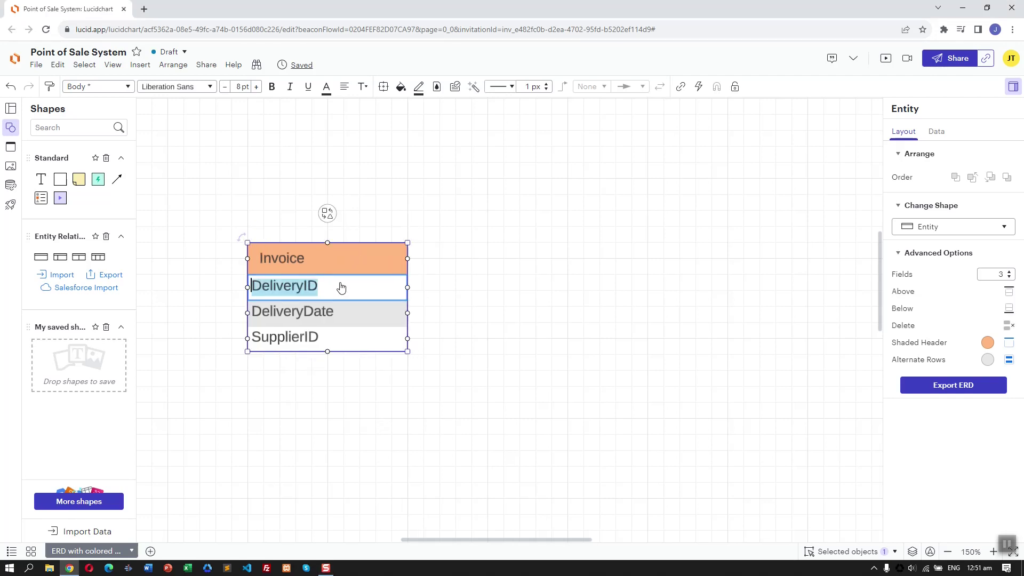
pyautogui.click(359, 251)
pyautogui.moveTo(380, 246); pyautogui.dragTo(376, 287)
pyautogui.click(350, 317)
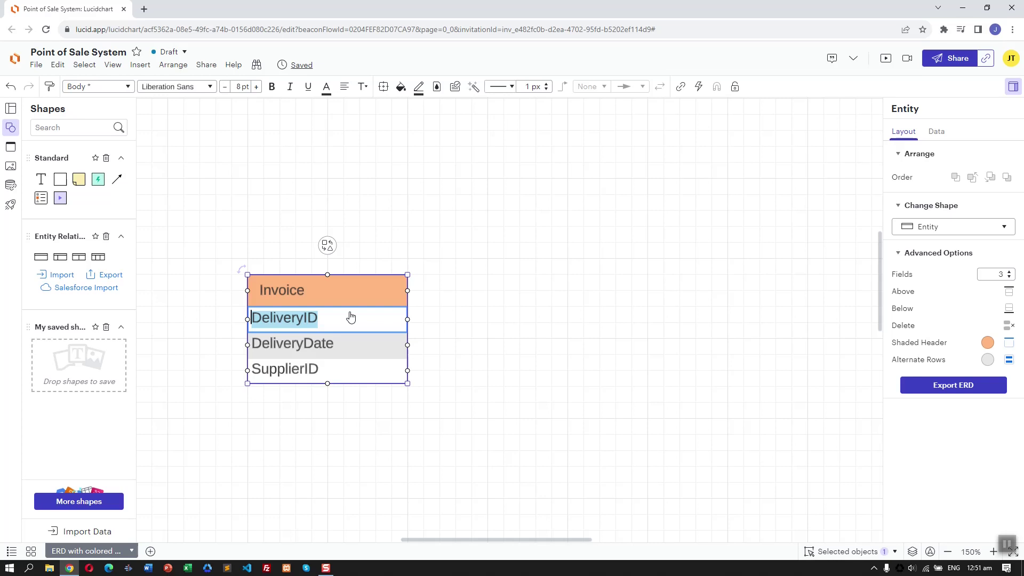
pyautogui.press('BackSpace')
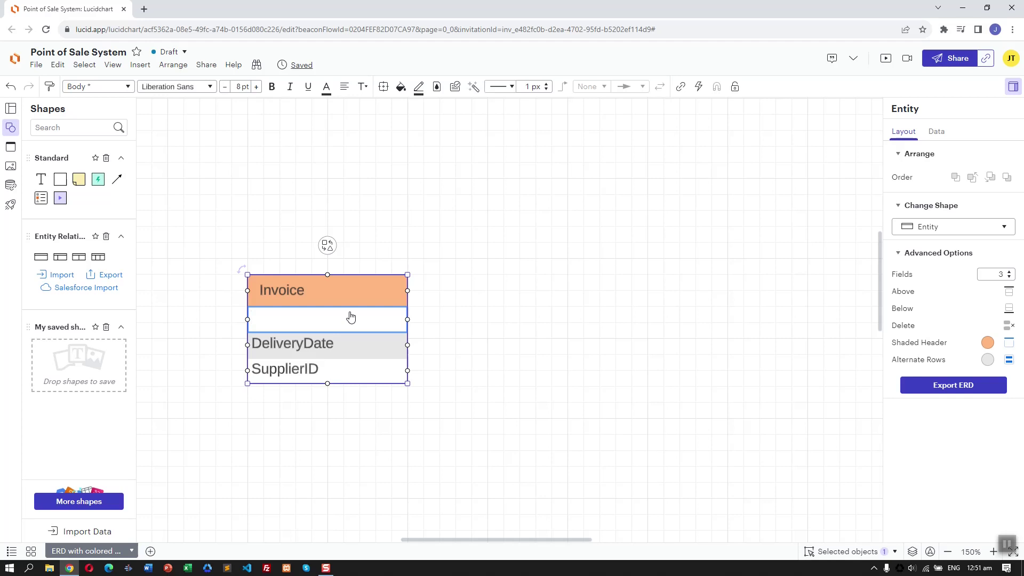
pyautogui.write('id')
# Rename the DeliveryDate and SupplierID fields to customer_id and total_amount.
pyautogui.doubleClick(343, 345)
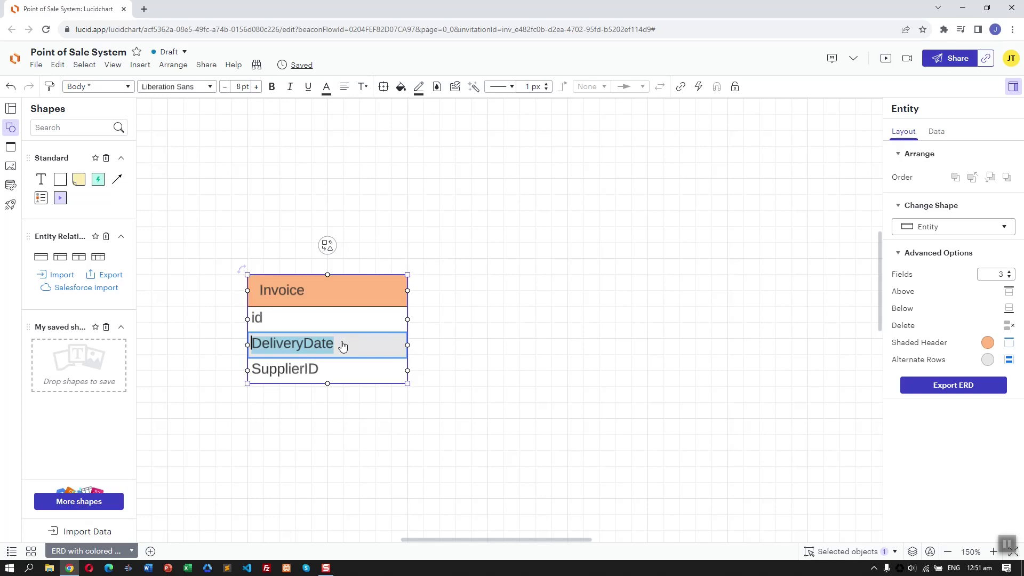
pyautogui.press('BackSpace')
pyautogui.write('custom')
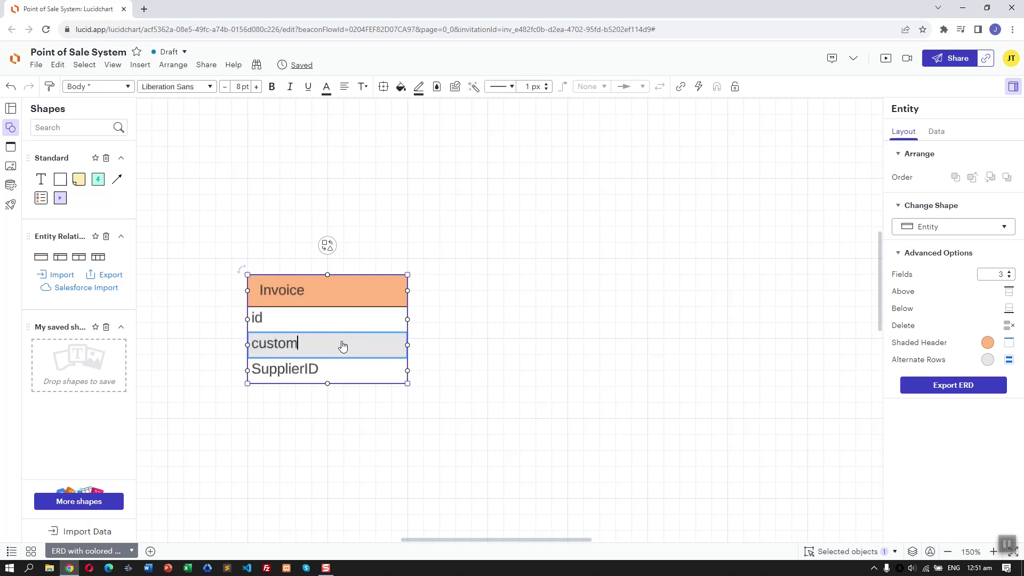
pyautogui.write('er_id')
pyautogui.click(341, 387)
pyautogui.click(357, 377)
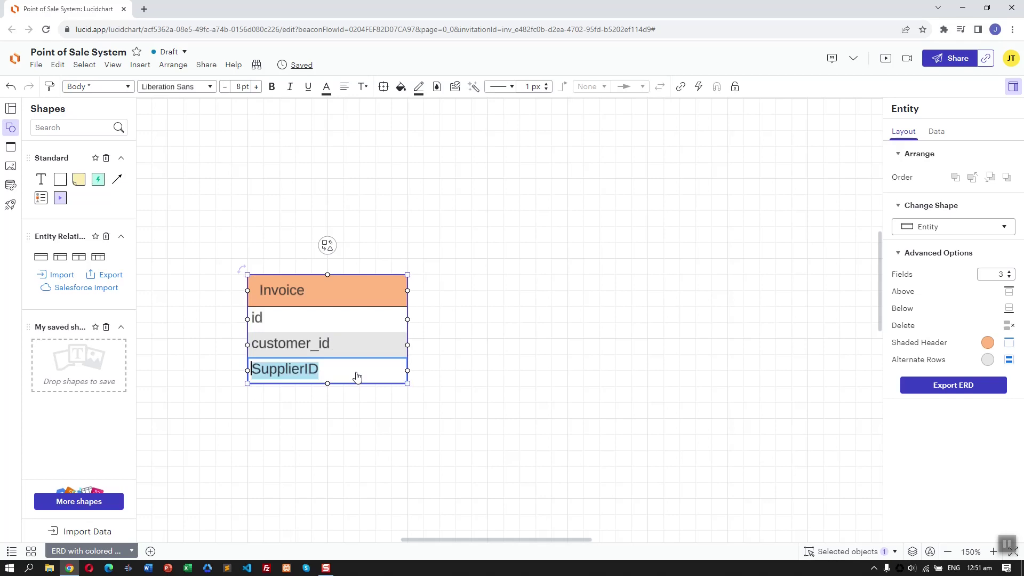
pyautogui.press('BackSpace')
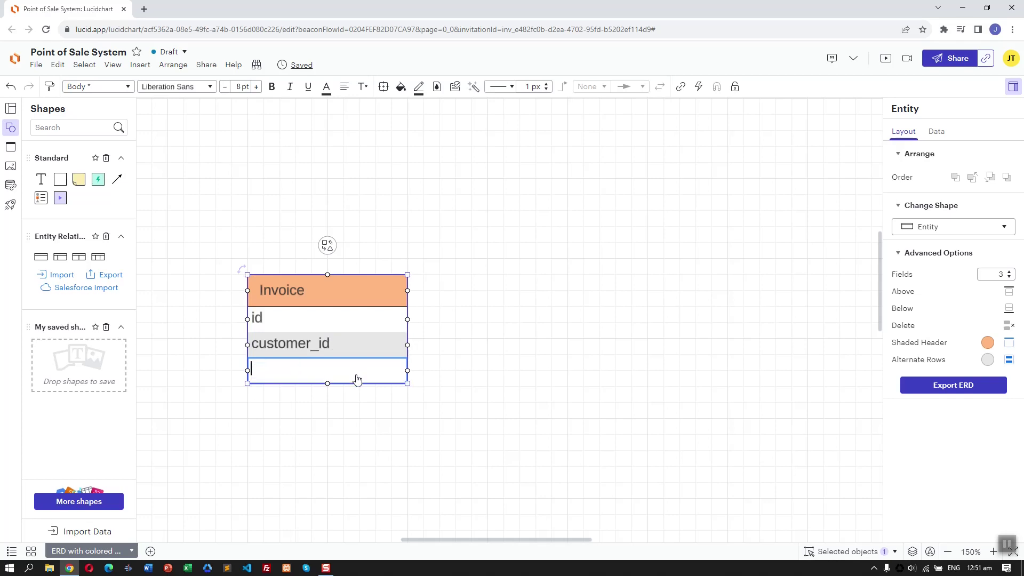
pyautogui.write('total_amount')
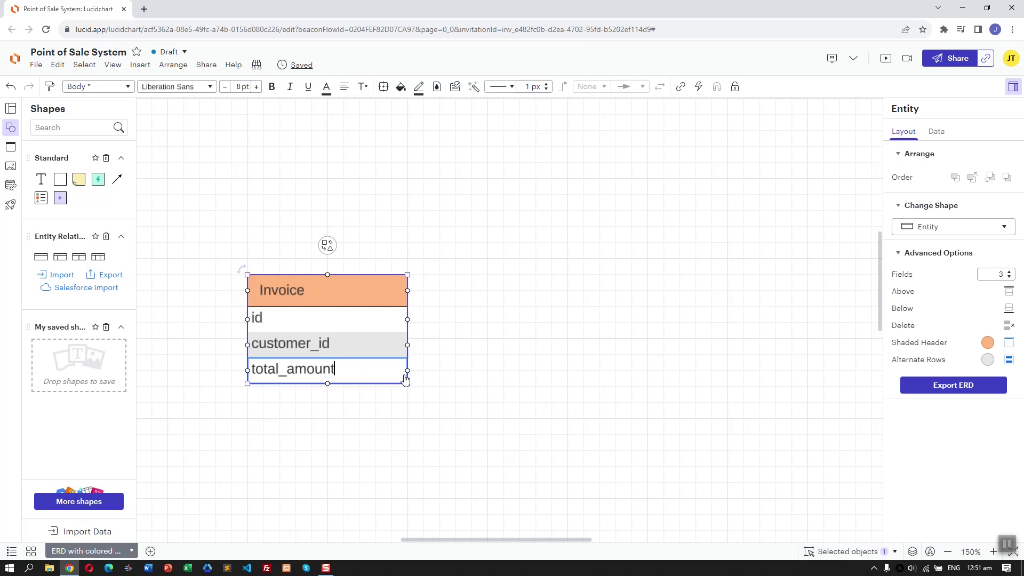
pyautogui.click(467, 381)
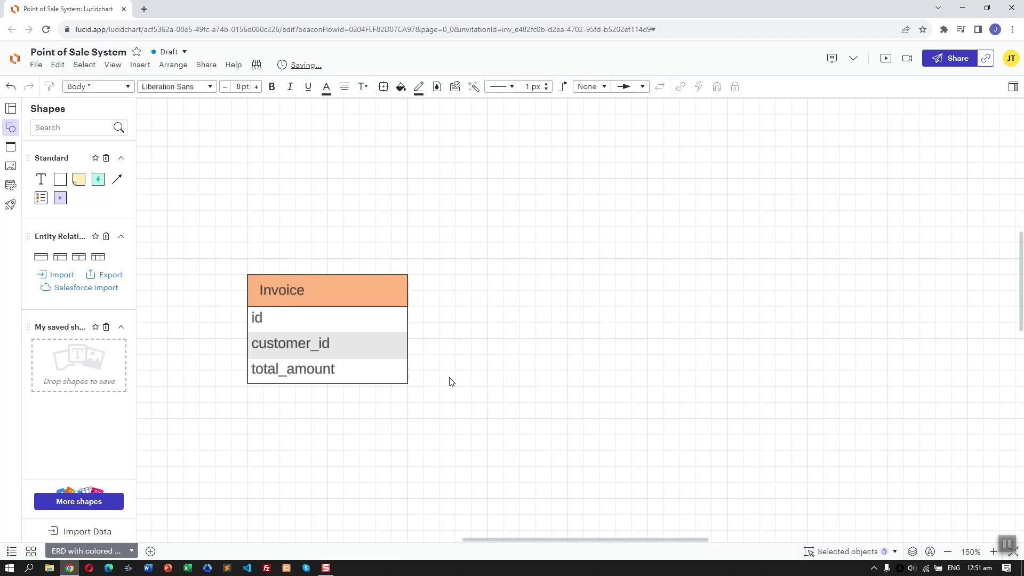
pyautogui.click(379, 362)
# Add three empty field rows below total_amount in the Invoice table.
pyautogui.moveTo(378, 362); pyautogui.dragTo(411, 362)
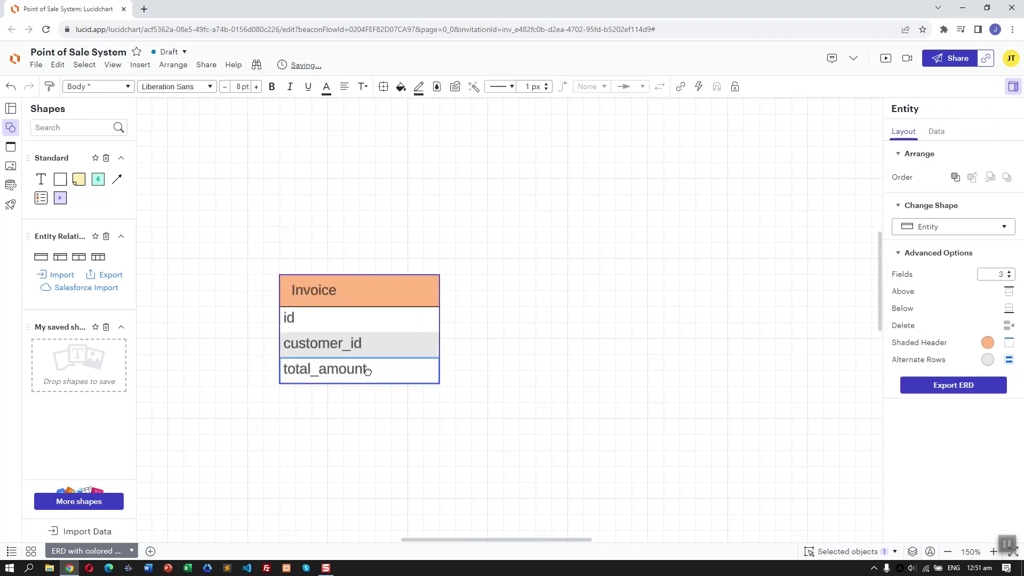
pyautogui.rightClick(369, 377)
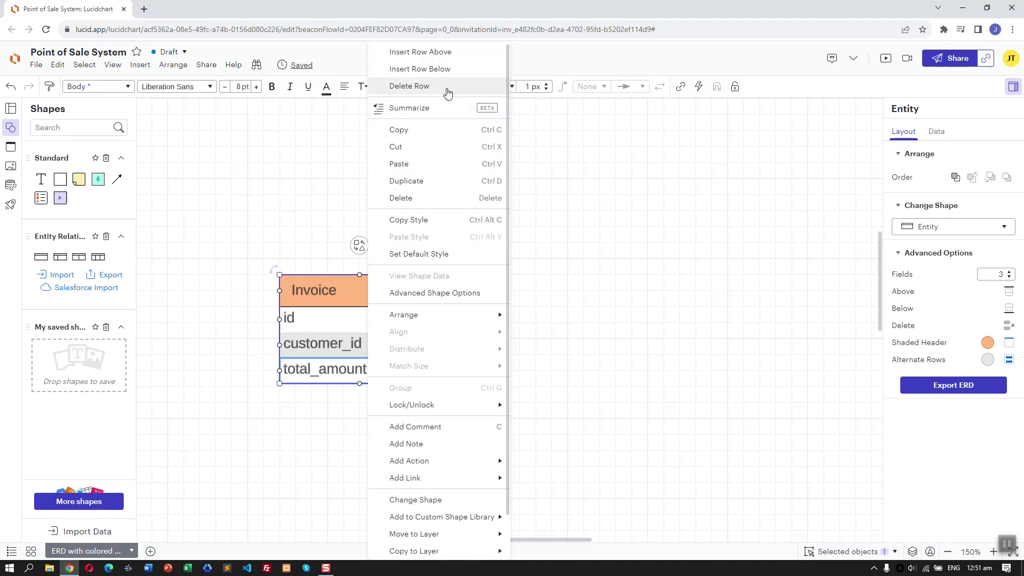
pyautogui.click(449, 71)
pyautogui.rightClick(378, 398)
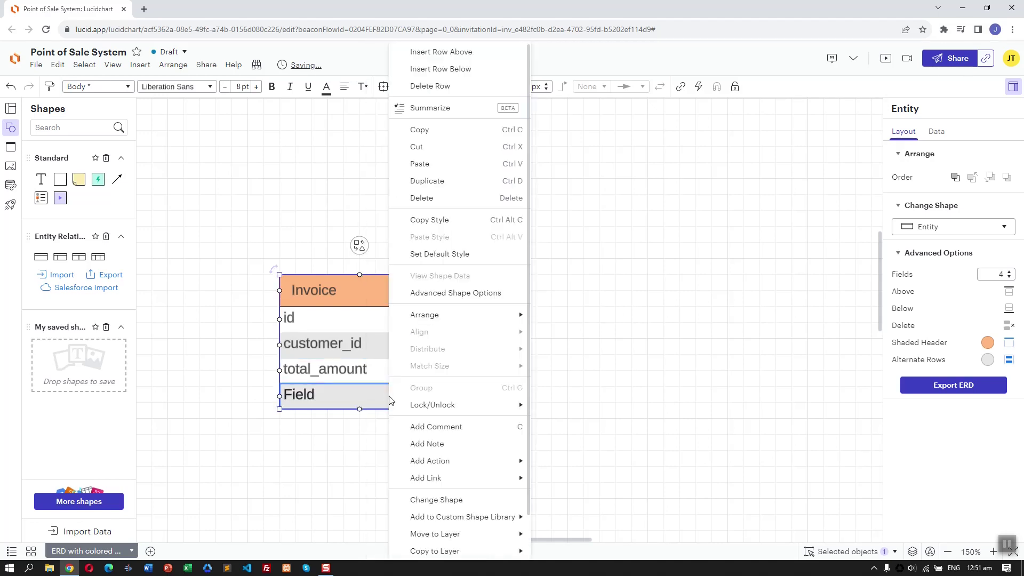
pyautogui.click(448, 69)
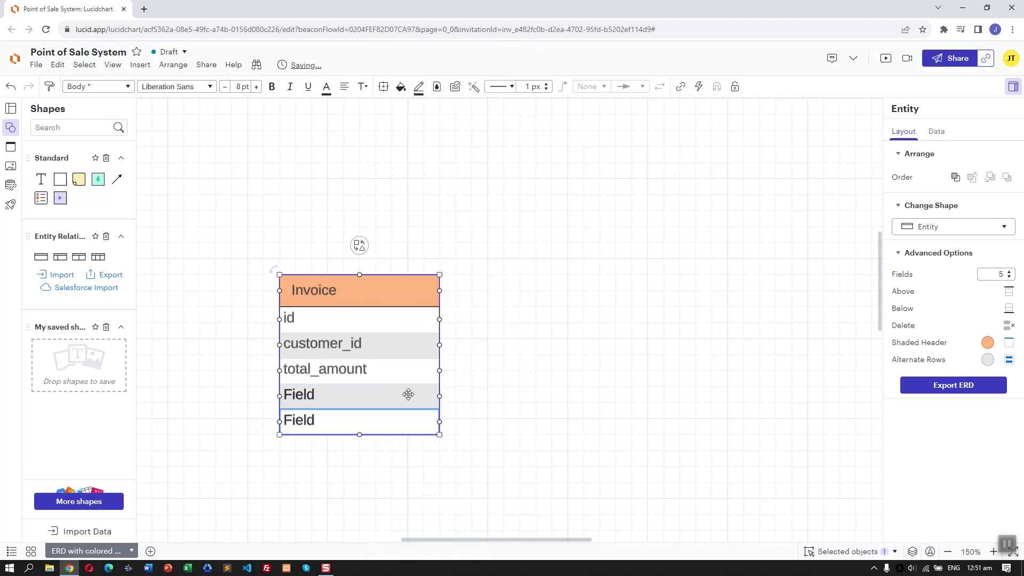
pyautogui.rightClick(400, 425)
pyautogui.click(450, 70)
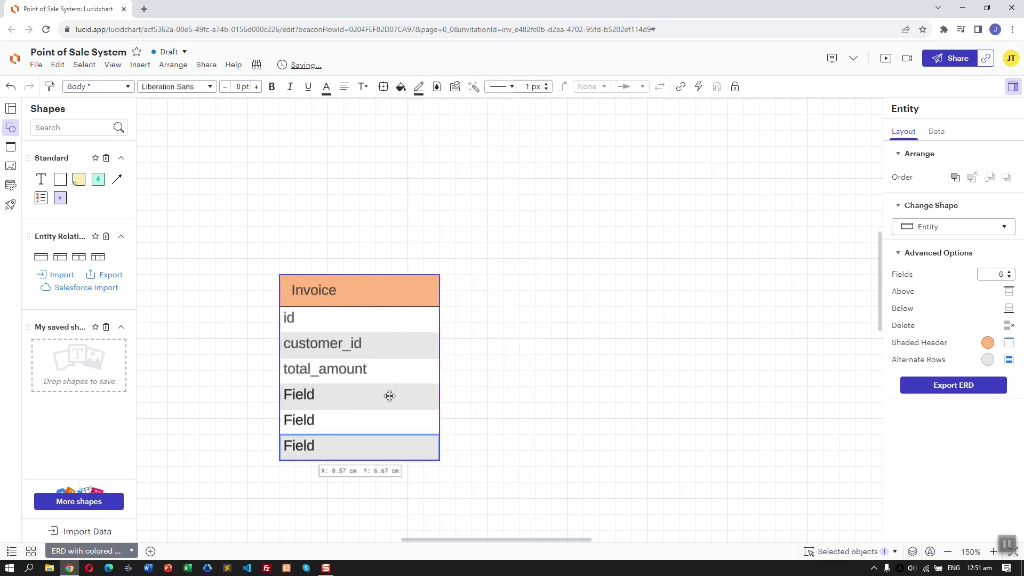
# Name the first new row user_id (cashier).
pyautogui.click(388, 399)
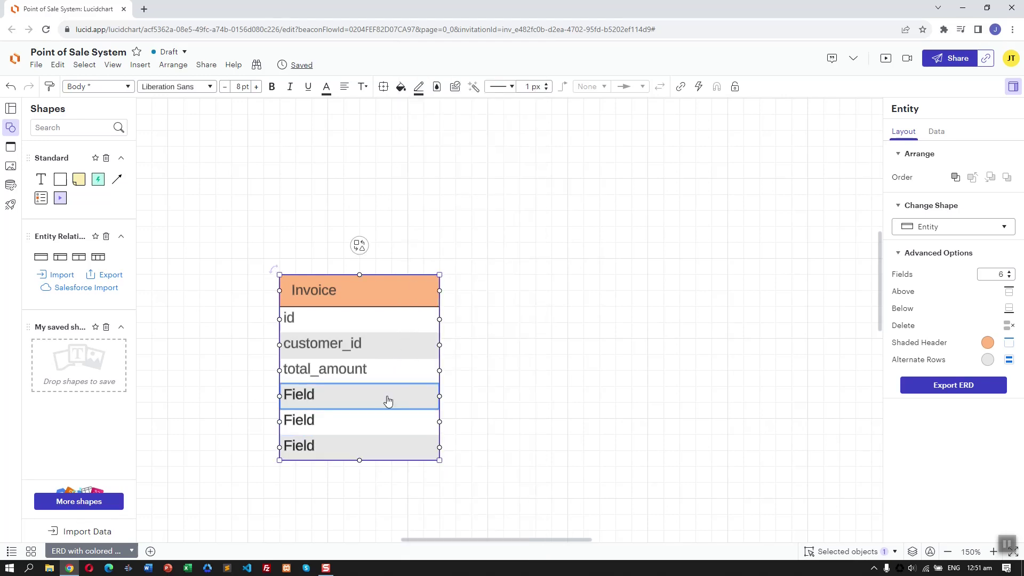
pyautogui.doubleClick(385, 400)
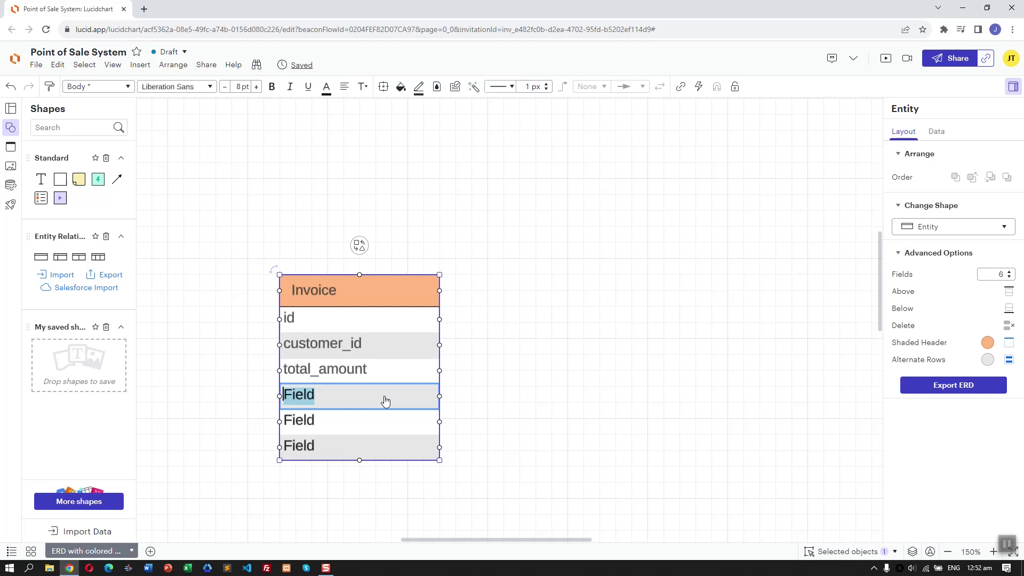
pyautogui.write('uesr_')
pyautogui.press('BackSpace')
pyautogui.press('BackSpace')
pyautogui.press('BackSpace')
pyautogui.press('BackSpace')
pyautogui.write('ser_id (cashier)')
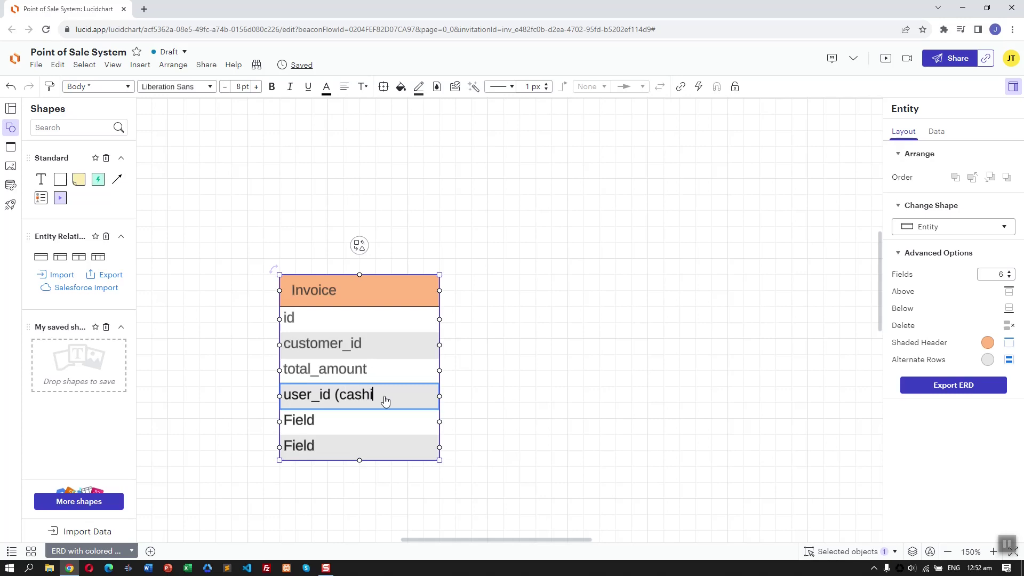
pyautogui.click(387, 350)
pyautogui.moveTo(381, 371); pyautogui.dragTo(384, 375)
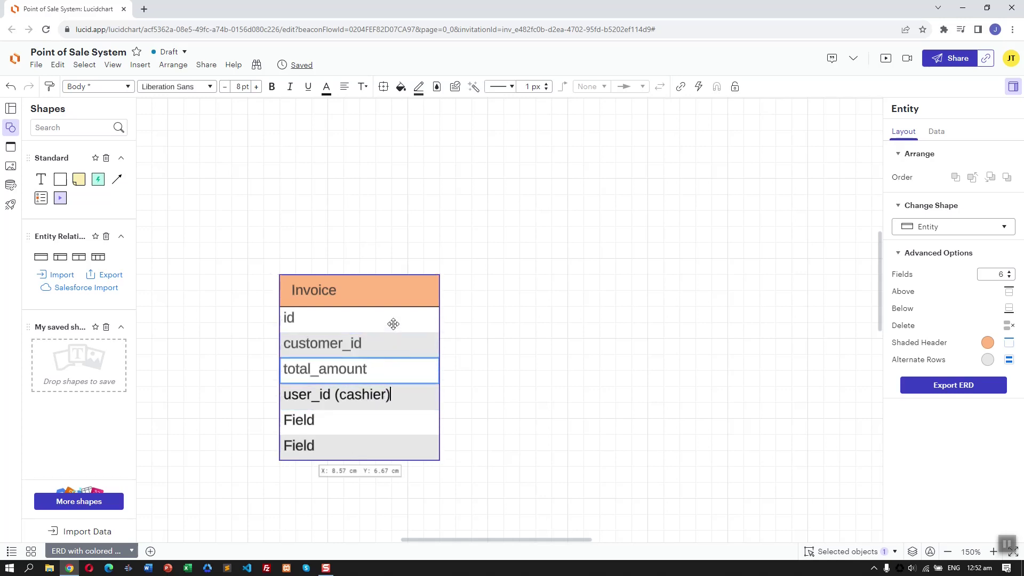
pyautogui.doubleClick(411, 325)
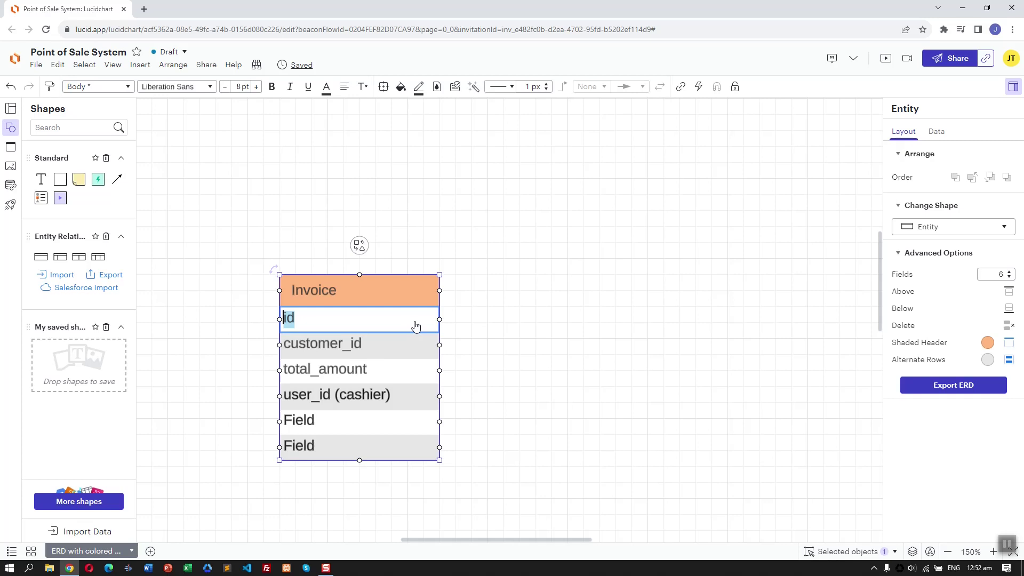
pyautogui.click(373, 420)
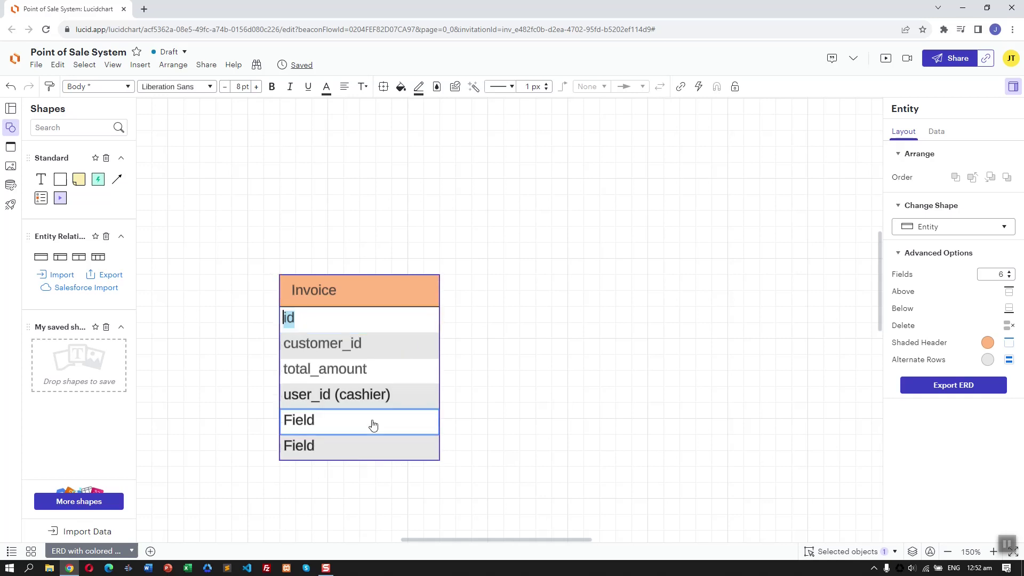
# Name the next empty row amount_tendered.
pyautogui.click(373, 424)
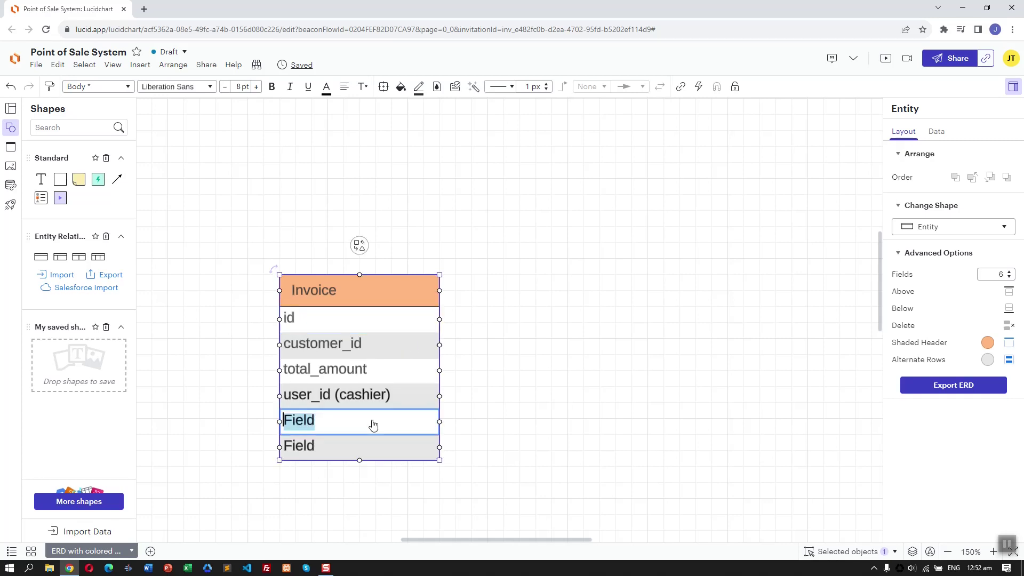
pyautogui.write('amount_tendered')
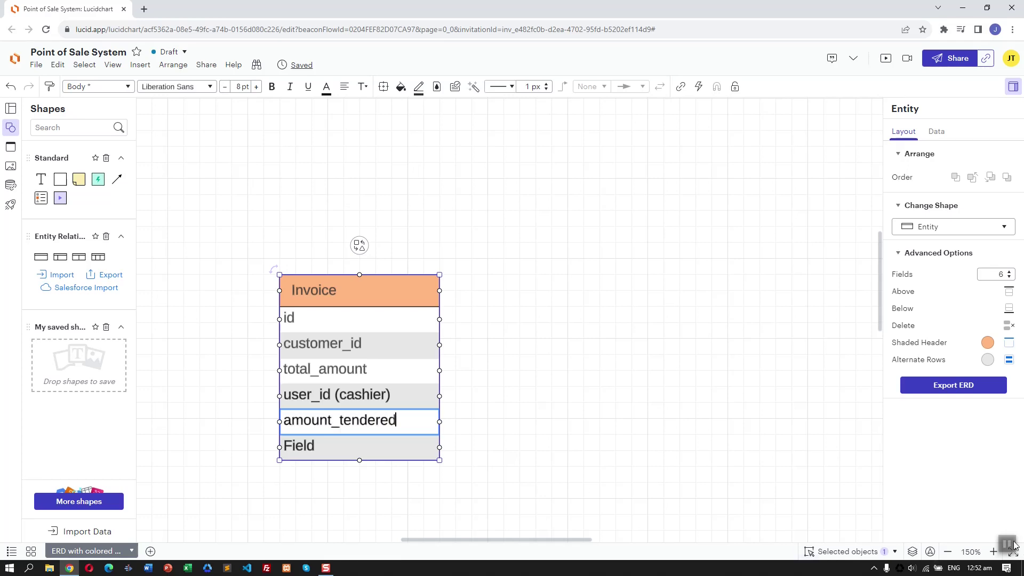
pyautogui.scroll(-2, 727, 531)
pyautogui.hscroll(1, 727, 531)
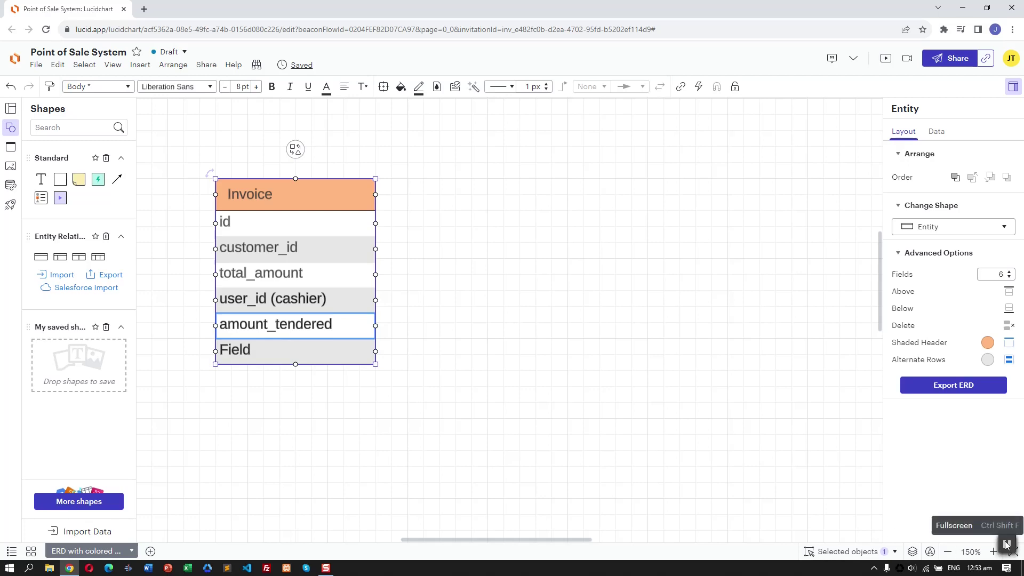
pyautogui.click(297, 354)
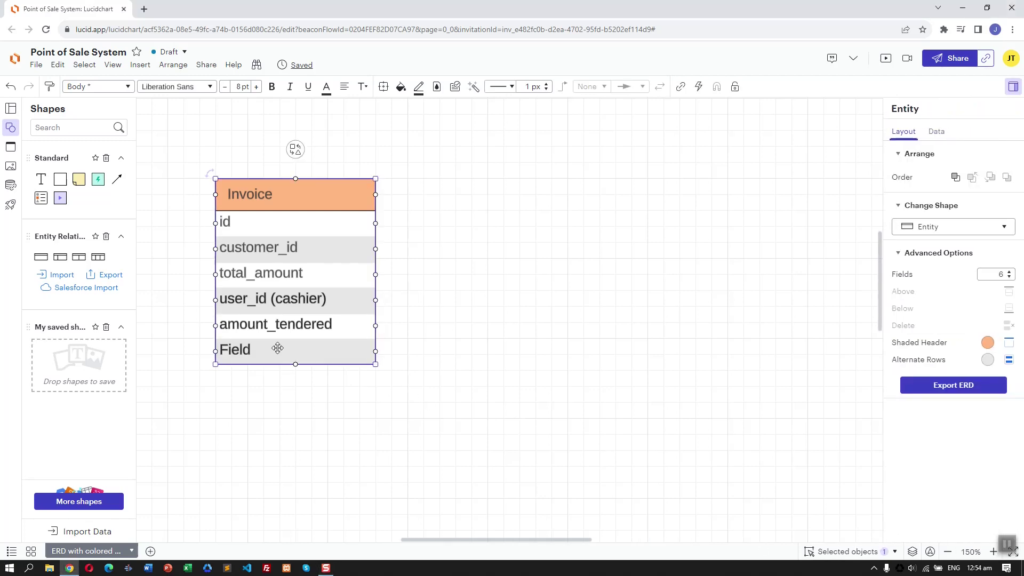
pyautogui.moveTo(278, 349); pyautogui.dragTo(262, 348)
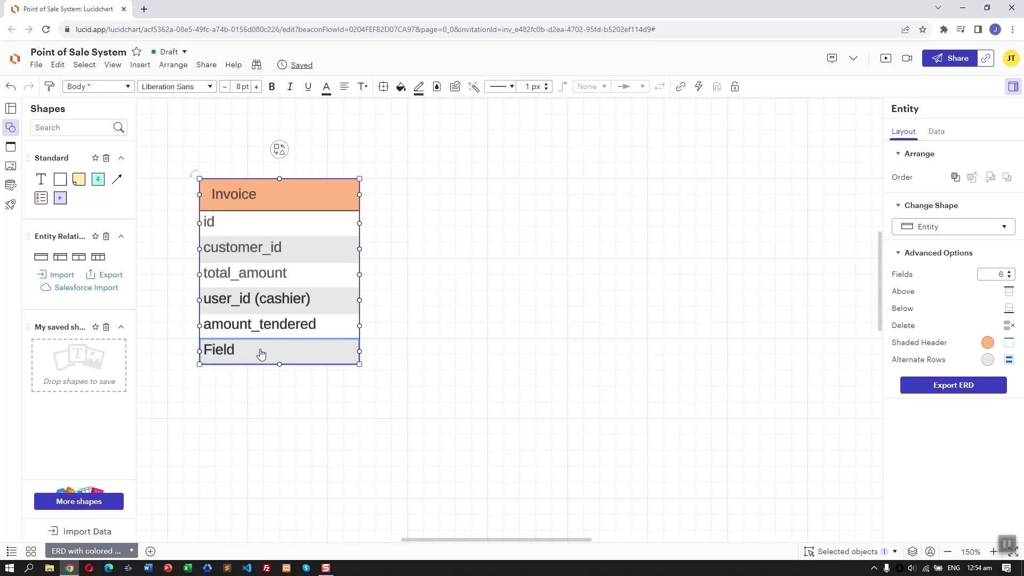
# Name the last row date_created and insert another row below it for date_updated.
pyautogui.doubleClick(261, 354)
pyautogui.write('date_created')
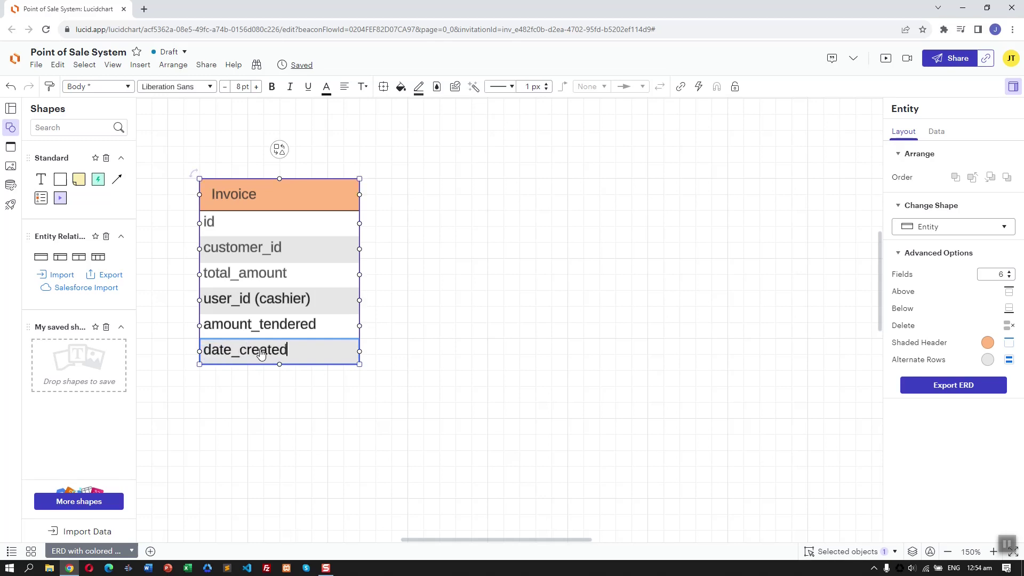
pyautogui.rightClick(261, 354)
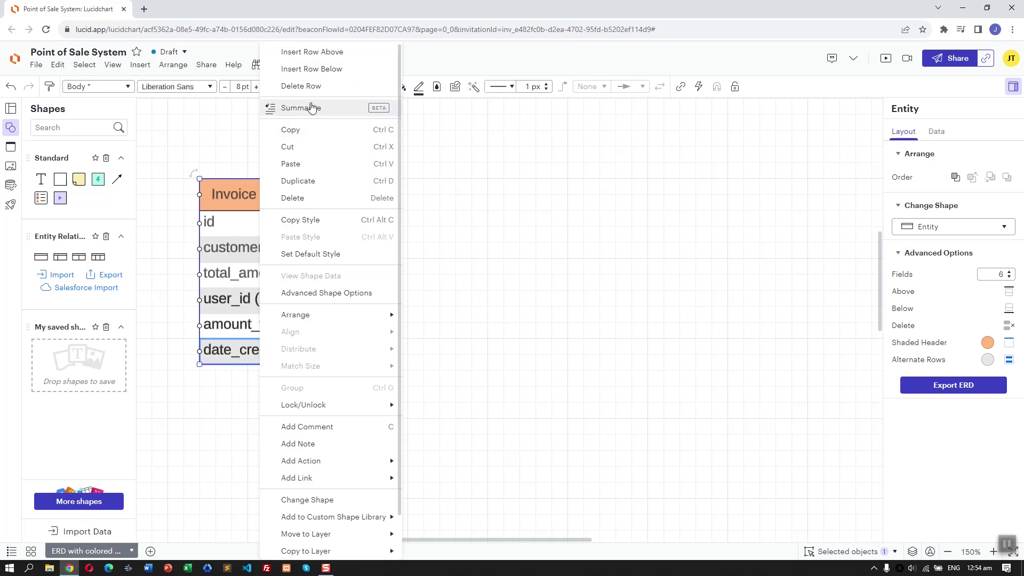
pyautogui.click(320, 69)
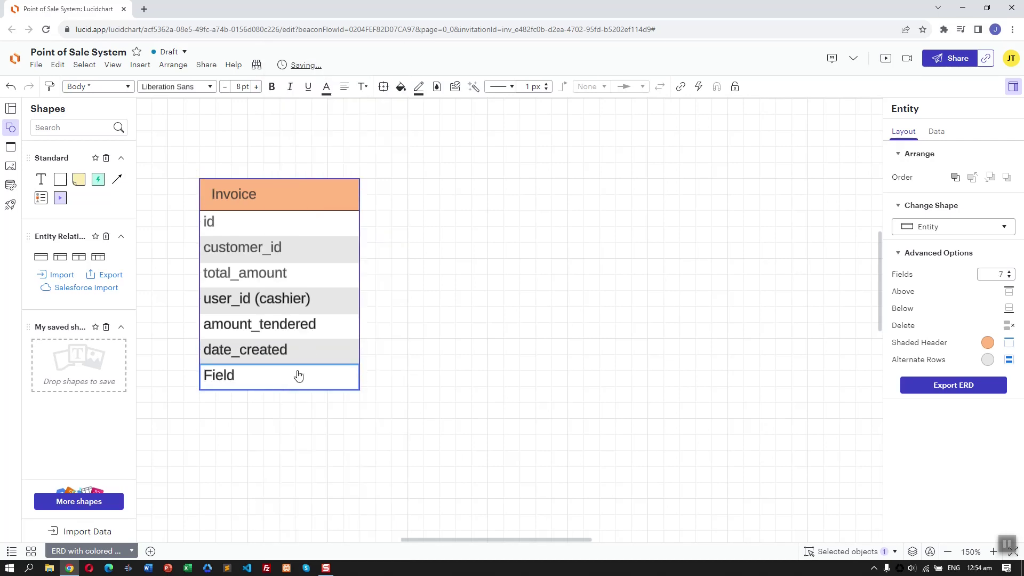
pyautogui.doubleClick(298, 376)
pyautogui.write('date_updated')
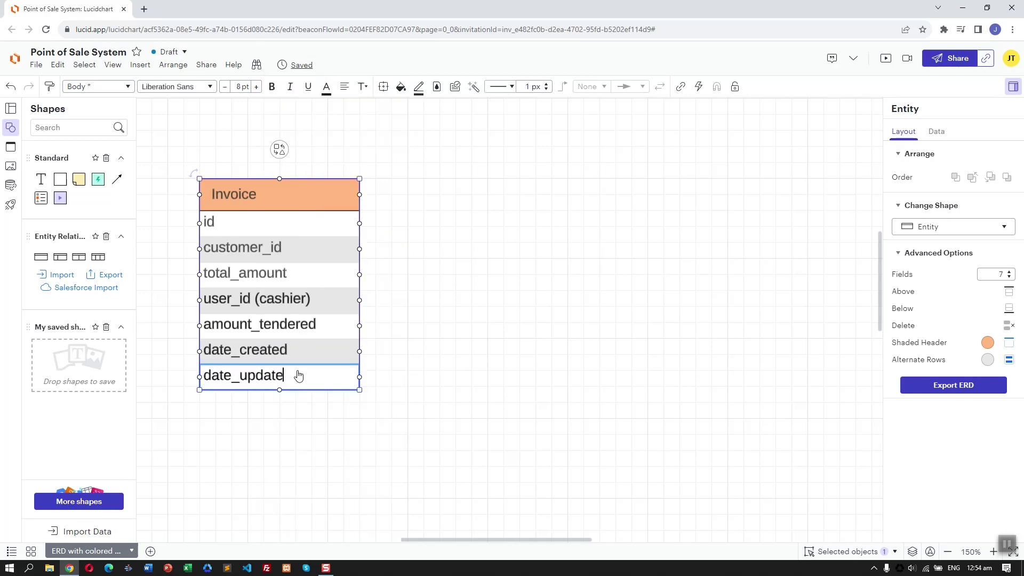
# Insert a row named change below amount_tendered.
pyautogui.click(332, 321)
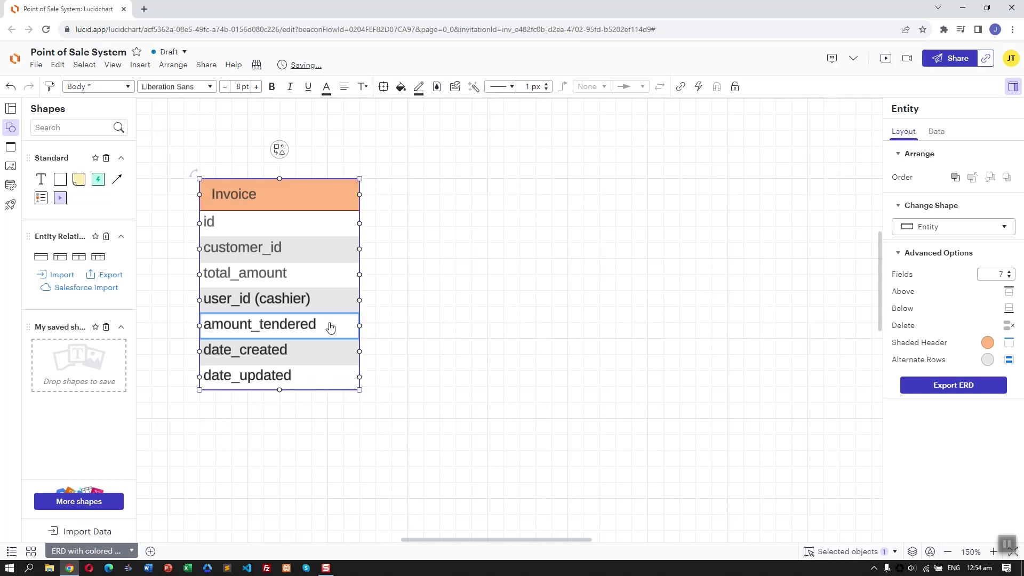
pyautogui.rightClick(329, 325)
pyautogui.click(384, 69)
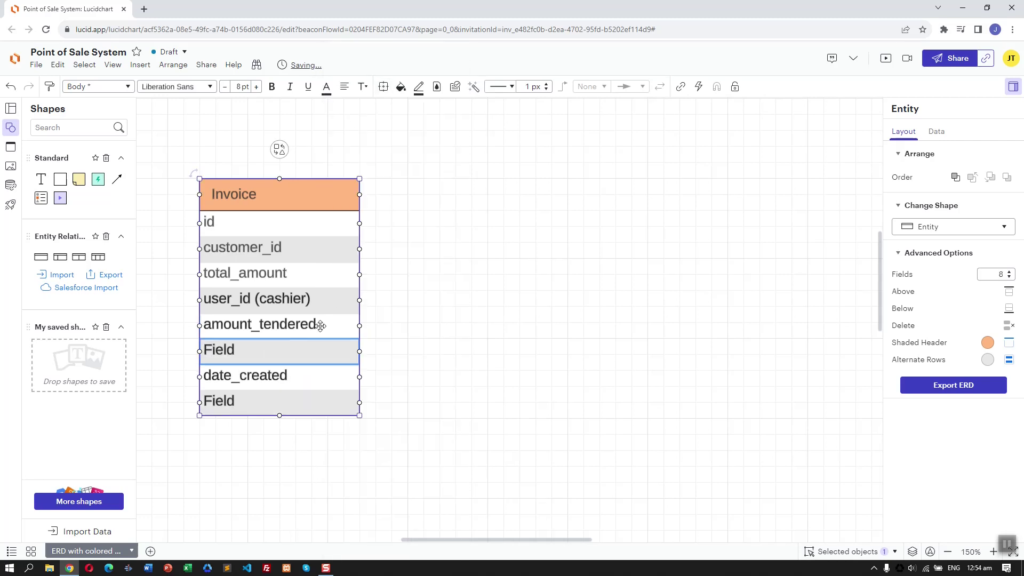
pyautogui.doubleClick(309, 357)
pyautogui.write('change')
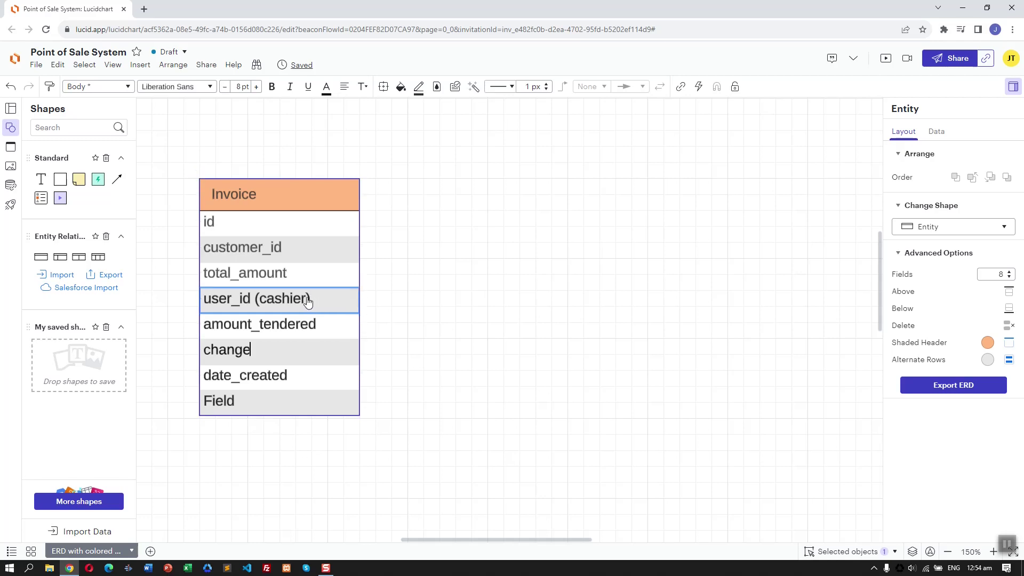
# Move user_id (cashier) above total_amount and place a copy of Invoice to the right.
pyautogui.moveTo(308, 302); pyautogui.dragTo(307, 263)
pyautogui.click(421, 270)
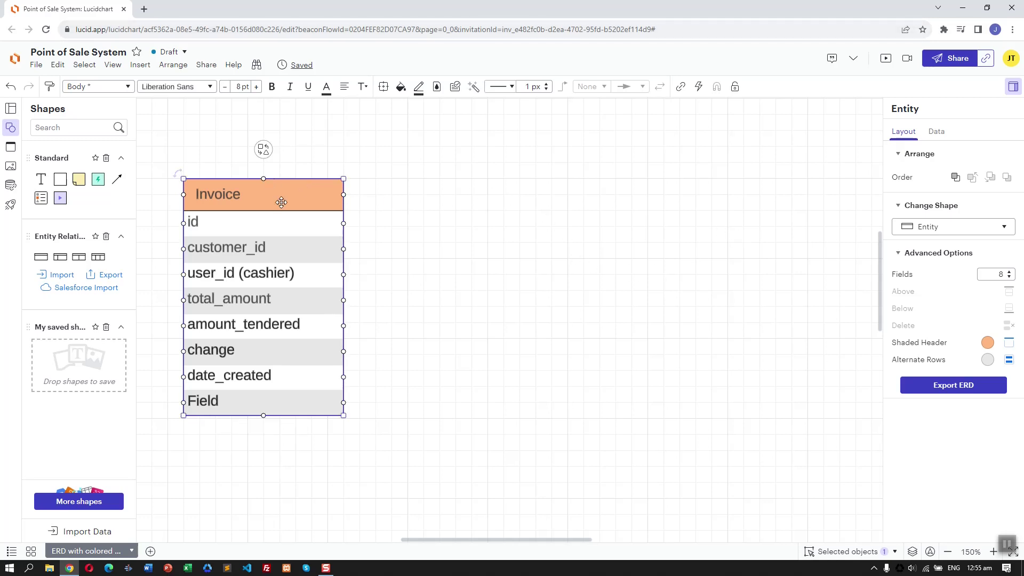
pyautogui.keyDown('ctrl'); pyautogui.moveTo(281, 202); pyautogui.dragTo(572, 181); pyautogui.keyUp('ctrl')
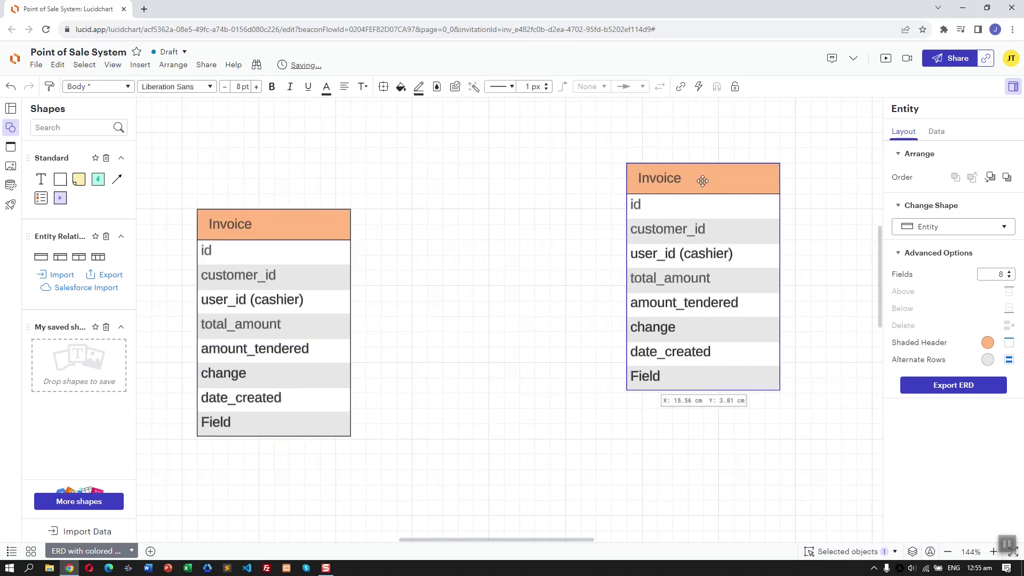
# Rename the copy to Customer with fields name, address and contact.
pyautogui.doubleClick(703, 180)
pyautogui.press('BackSpace')
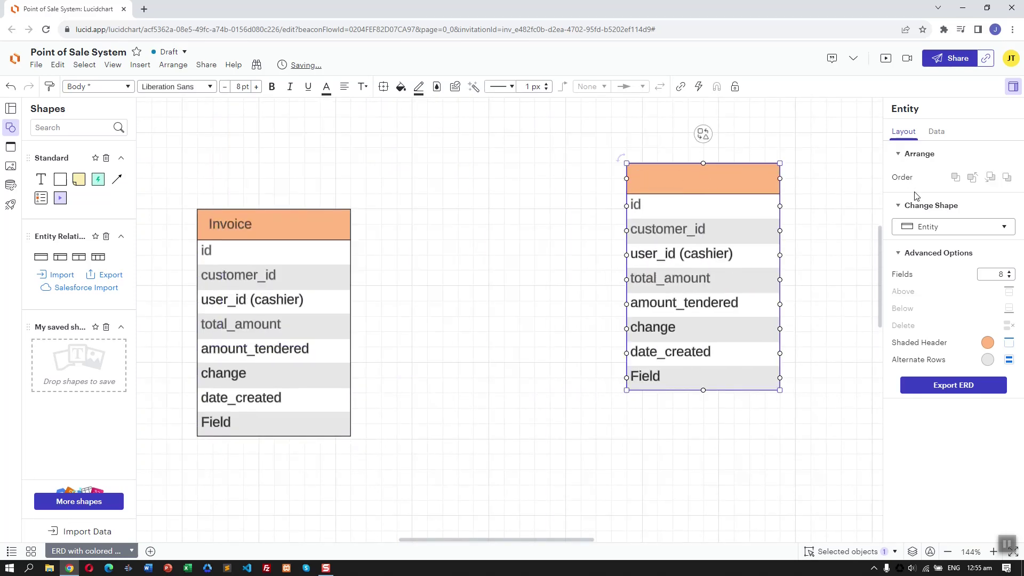
pyautogui.write('Customer')
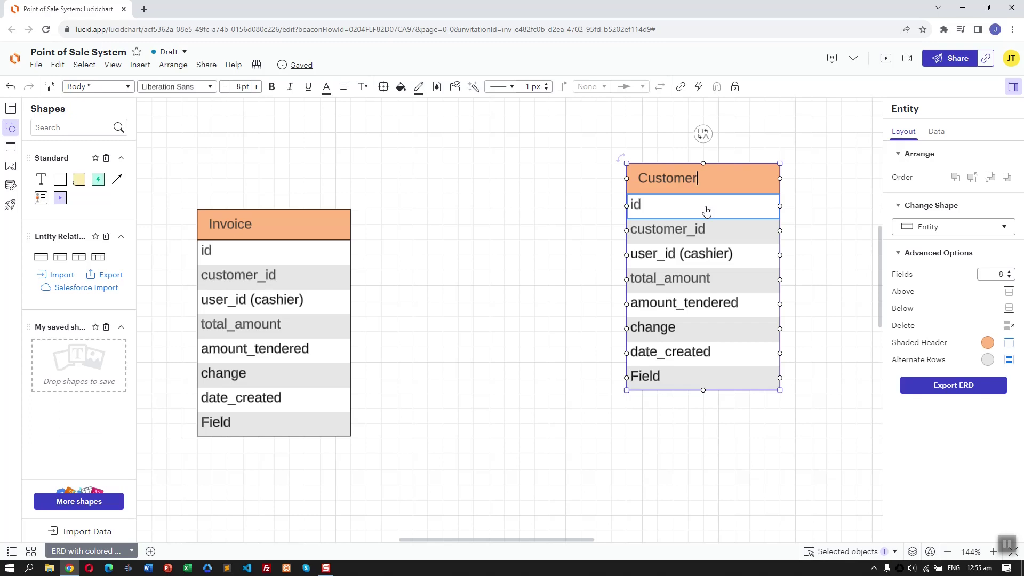
pyautogui.doubleClick(724, 229)
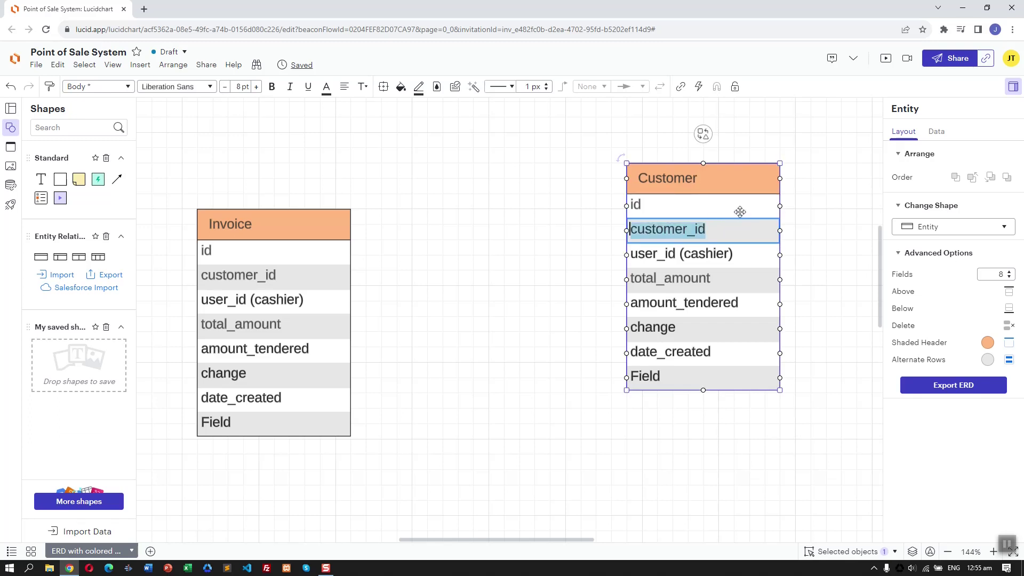
pyautogui.press('BackSpace')
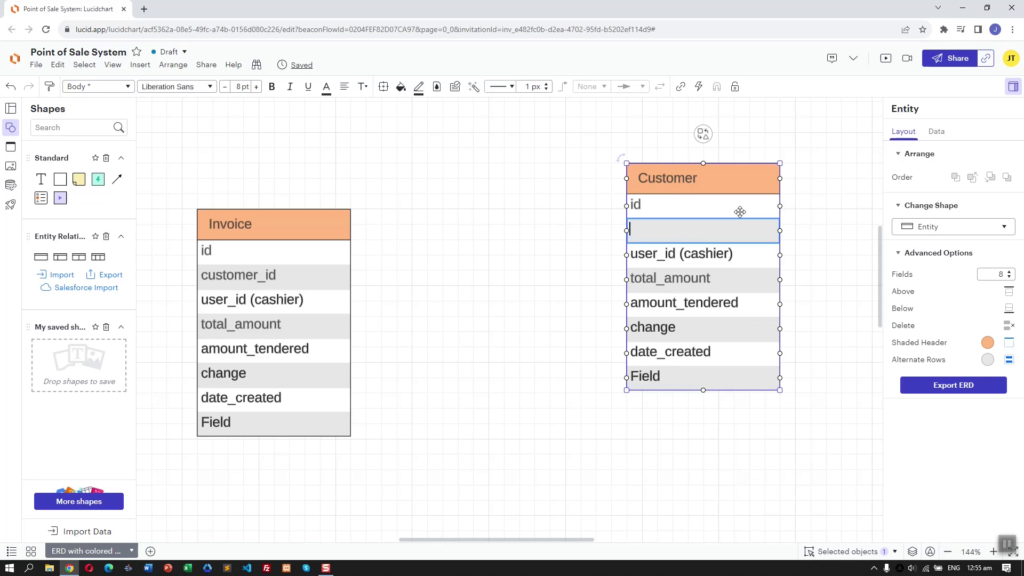
pyautogui.write('name')
pyautogui.click(743, 252)
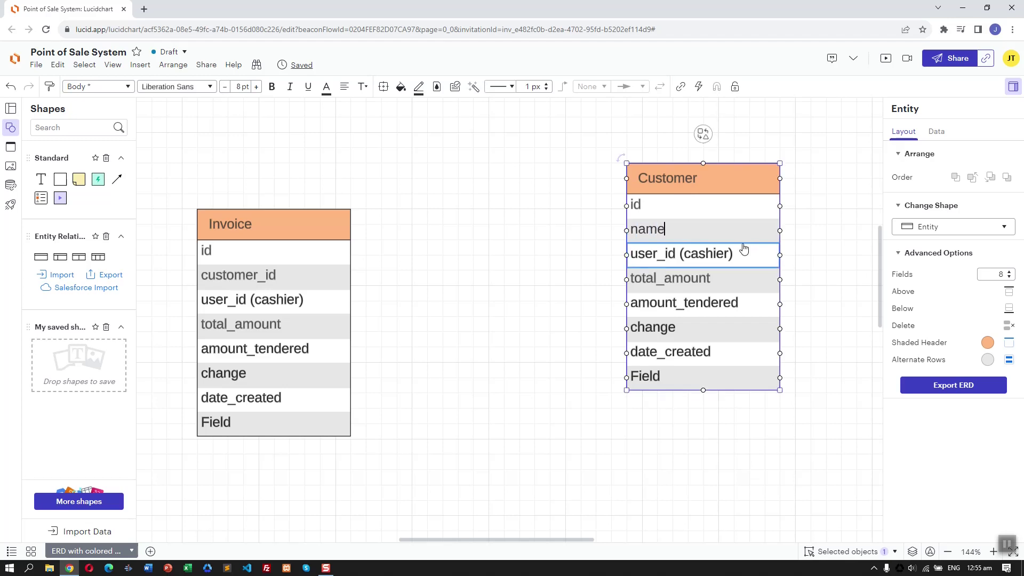
pyautogui.write('address')
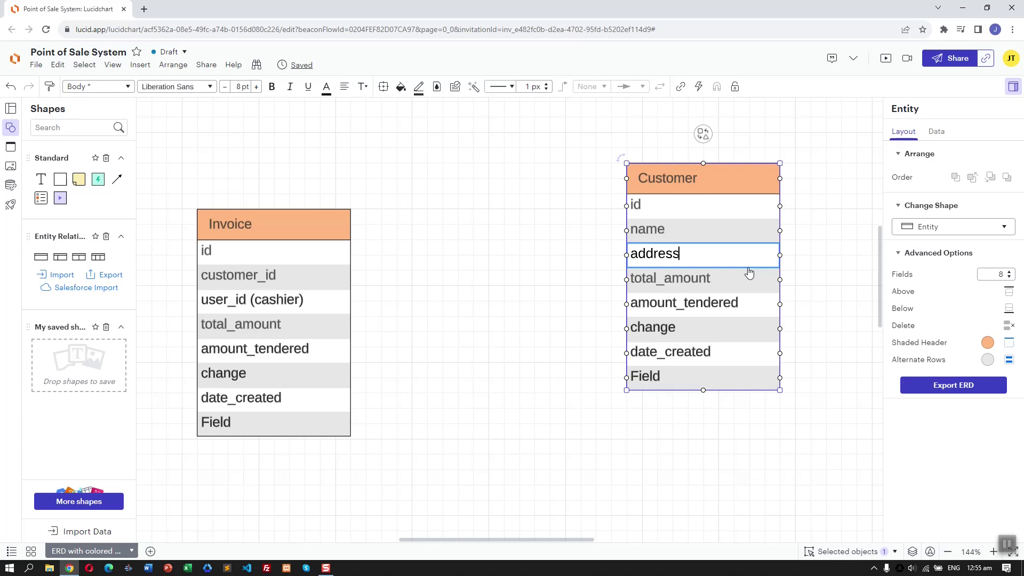
pyautogui.click(725, 286)
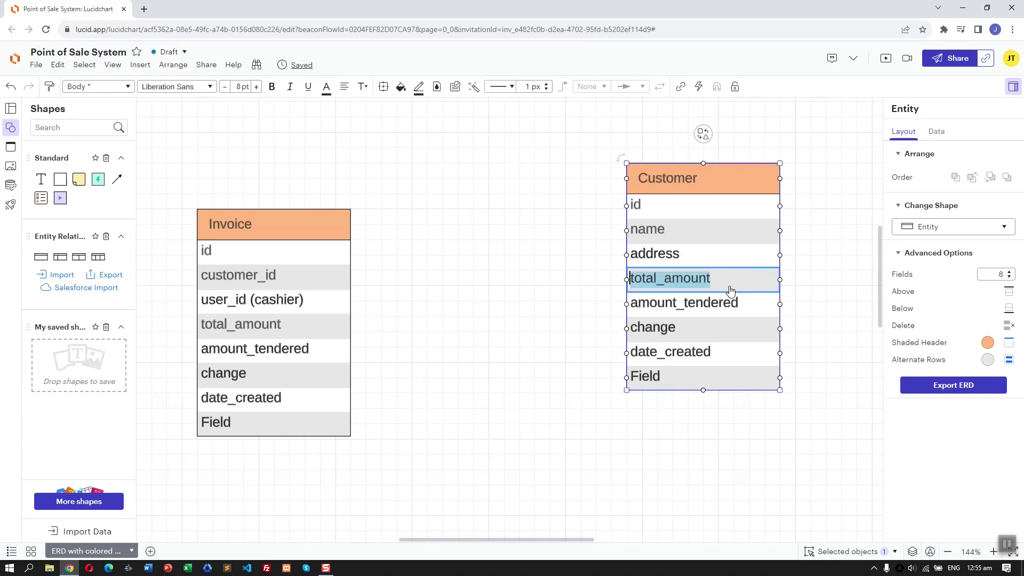
pyautogui.press('BackSpace')
pyautogui.write('contact')
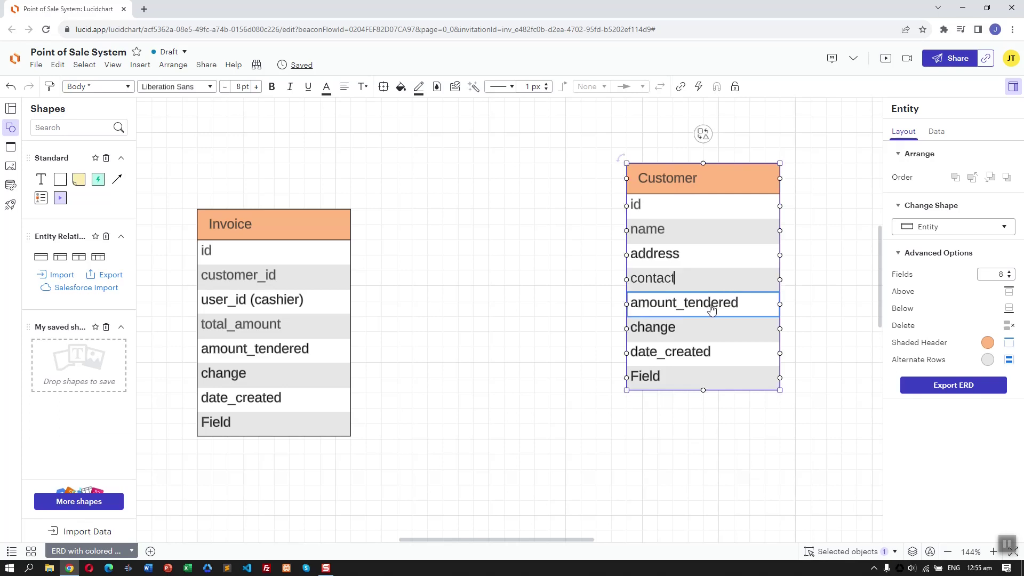
# Name Invoice's last row date_updated.
pyautogui.click(257, 417)
pyautogui.click(261, 427)
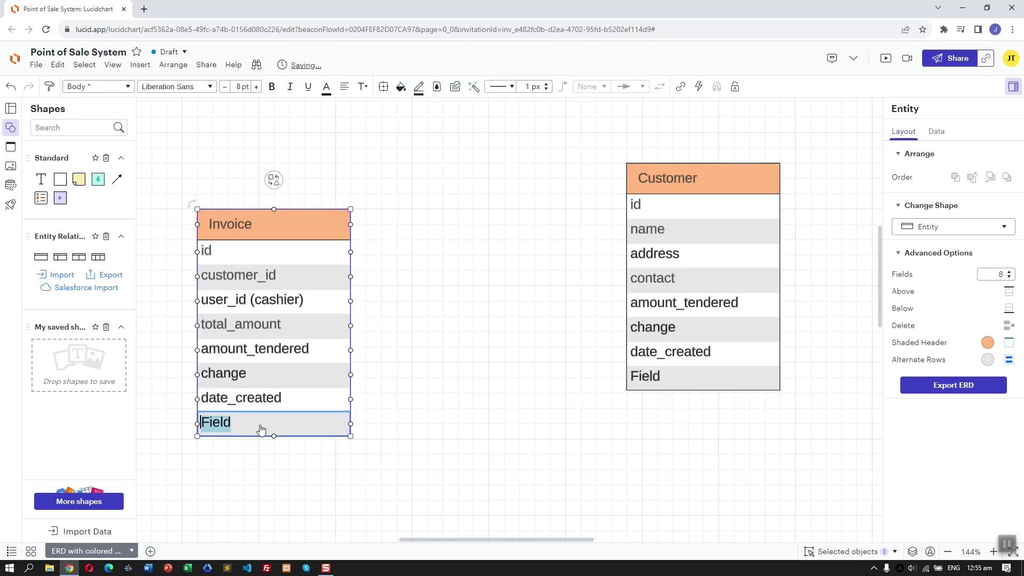
pyautogui.write('date_updated')
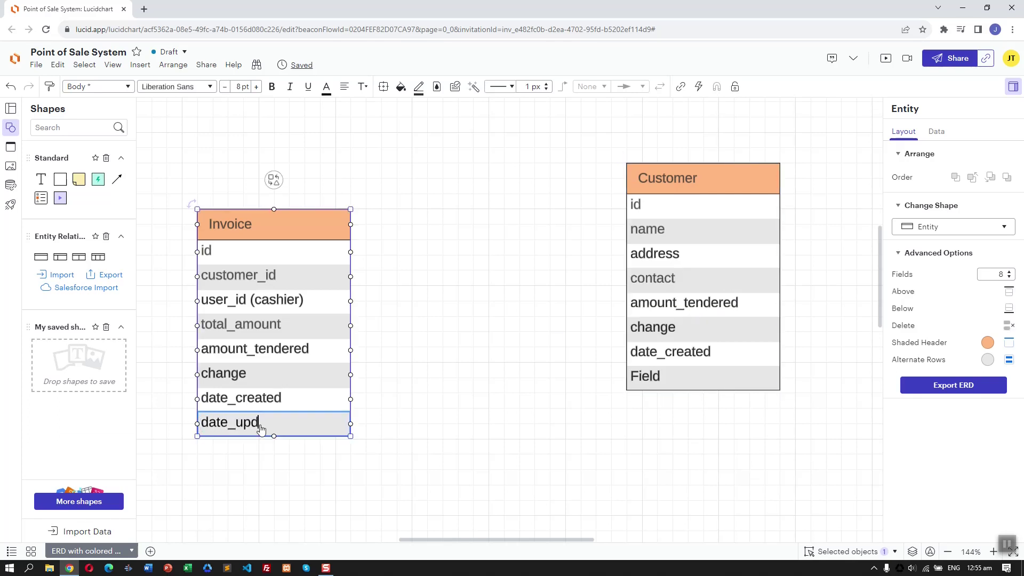
pyautogui.click(747, 377)
pyautogui.click(747, 377)
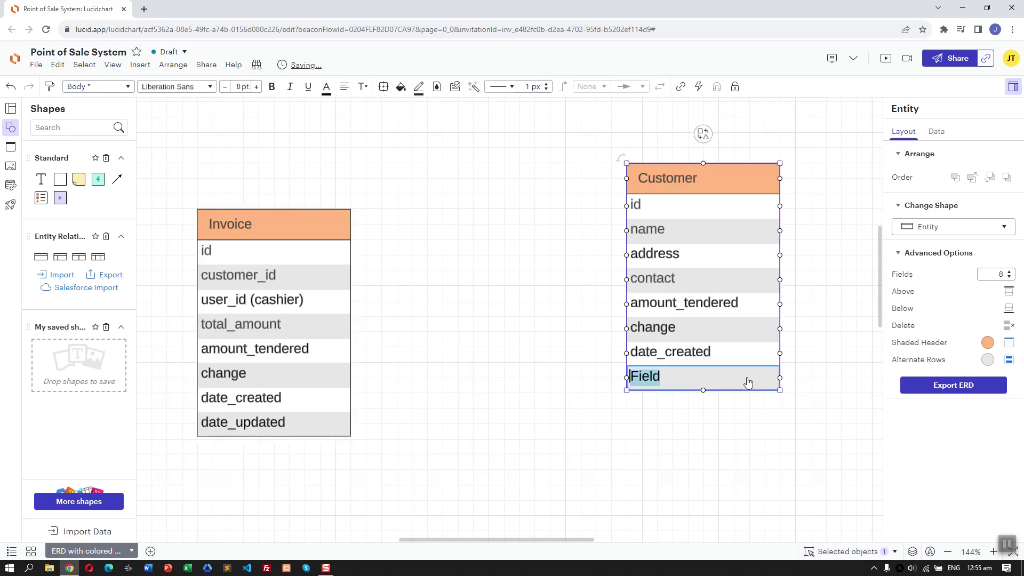
pyautogui.write('date_updated')
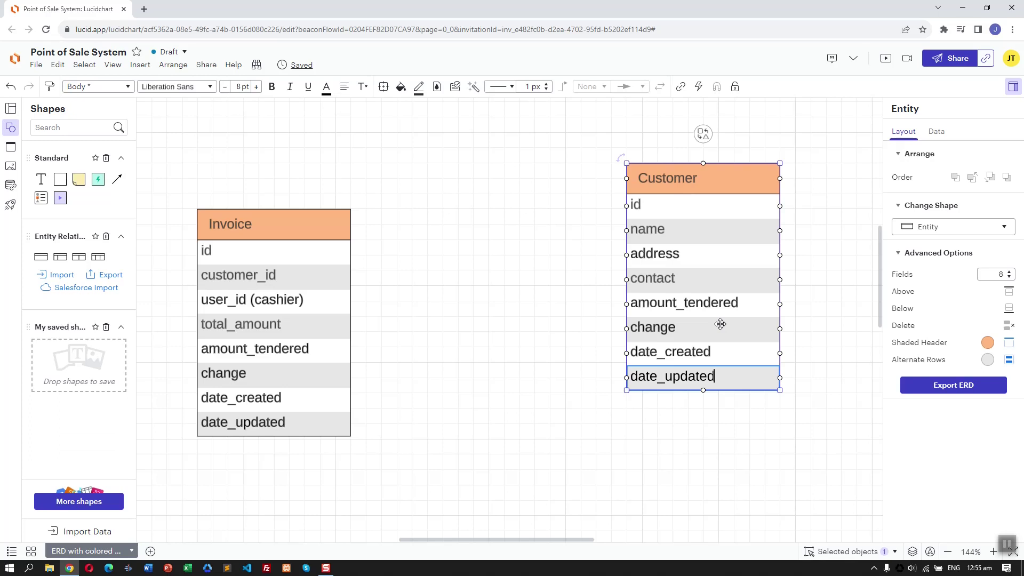
# Delete the amount_tendered and change rows from the Customer table.
pyautogui.click(731, 336)
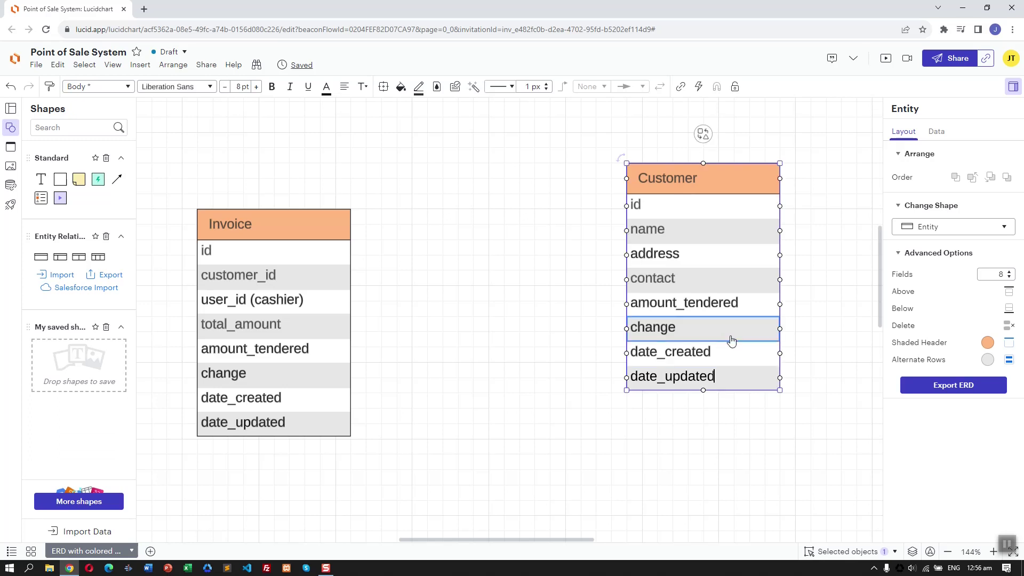
pyautogui.click(731, 303)
pyautogui.rightClick(730, 303)
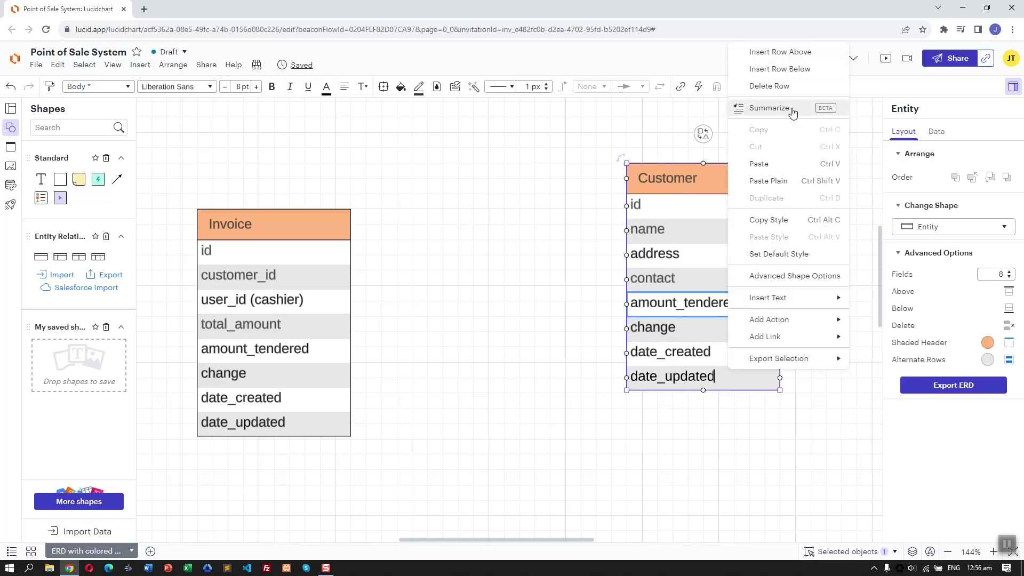
pyautogui.click(800, 87)
pyautogui.click(738, 302)
pyautogui.rightClick(737, 302)
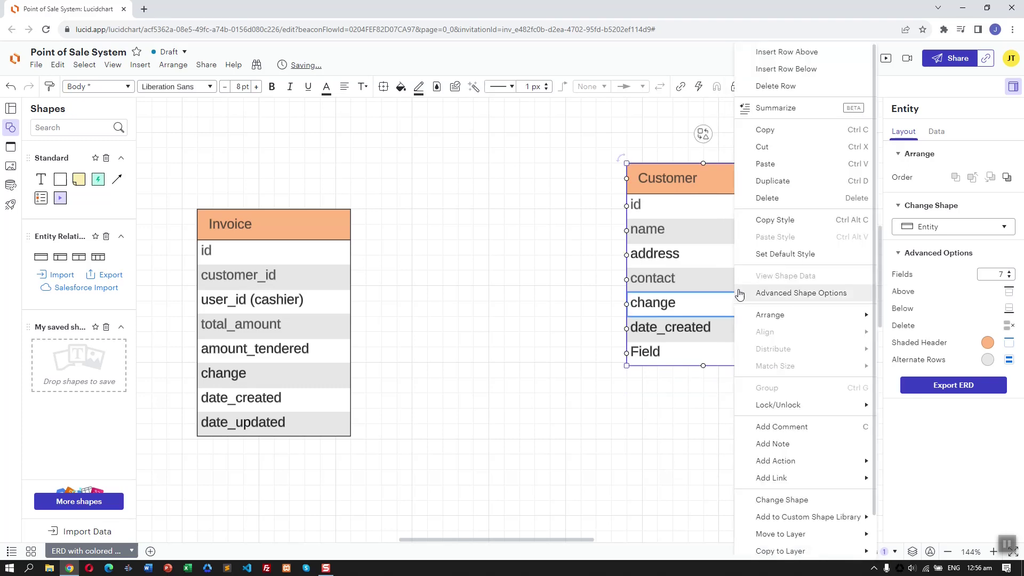
pyautogui.click(795, 86)
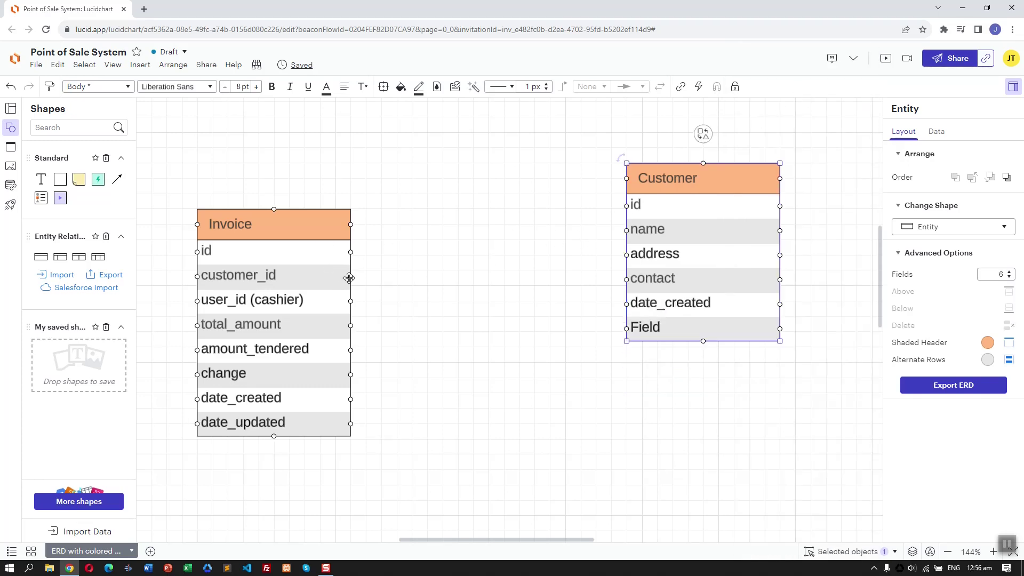
# Connect Customer's id to Invoice's customer_id after discarding a stray line.
pyautogui.moveTo(351, 276); pyautogui.dragTo(573, 222)
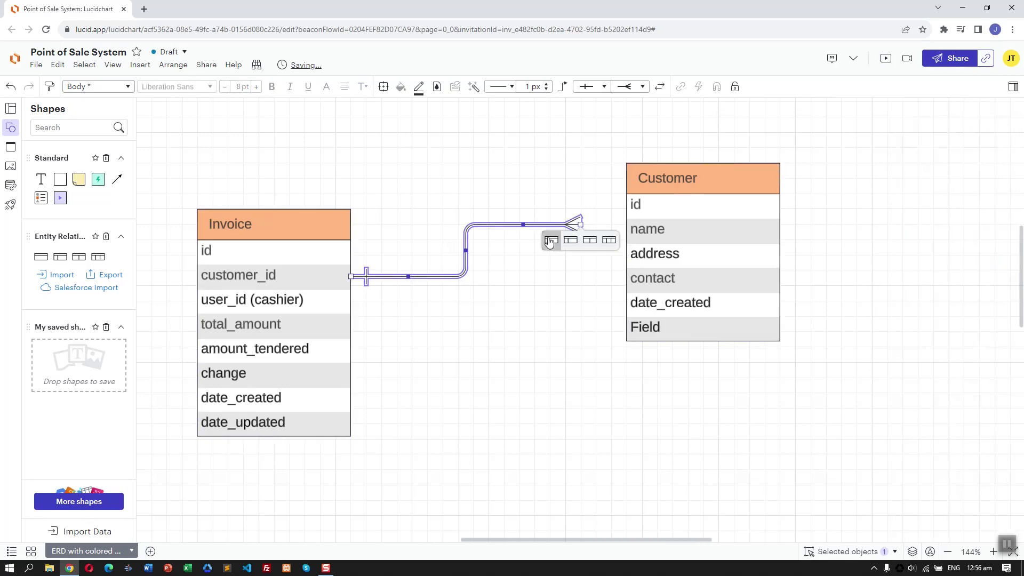
pyautogui.press('Delete')
pyautogui.click(683, 203)
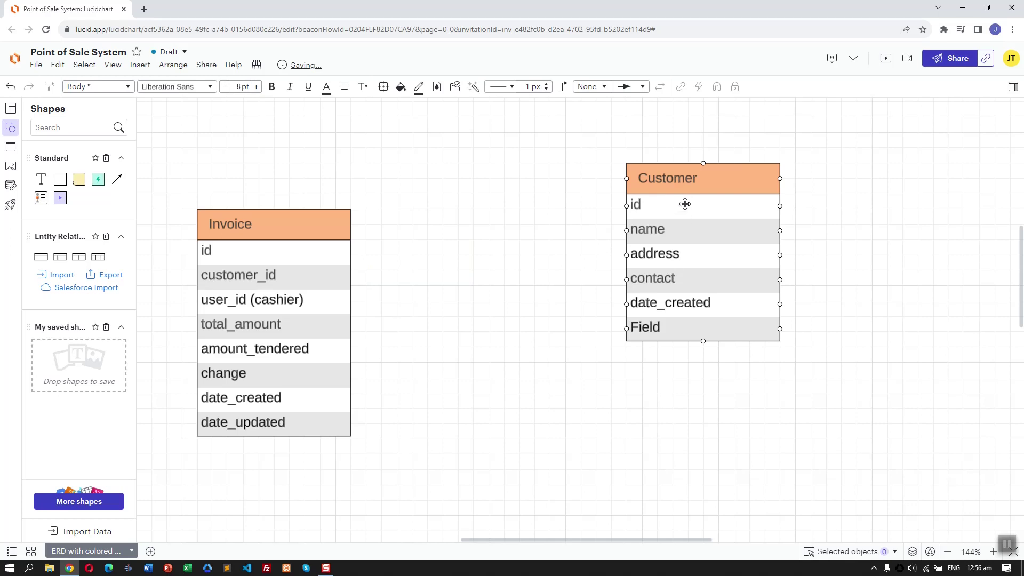
pyautogui.moveTo(624, 207); pyautogui.dragTo(346, 278)
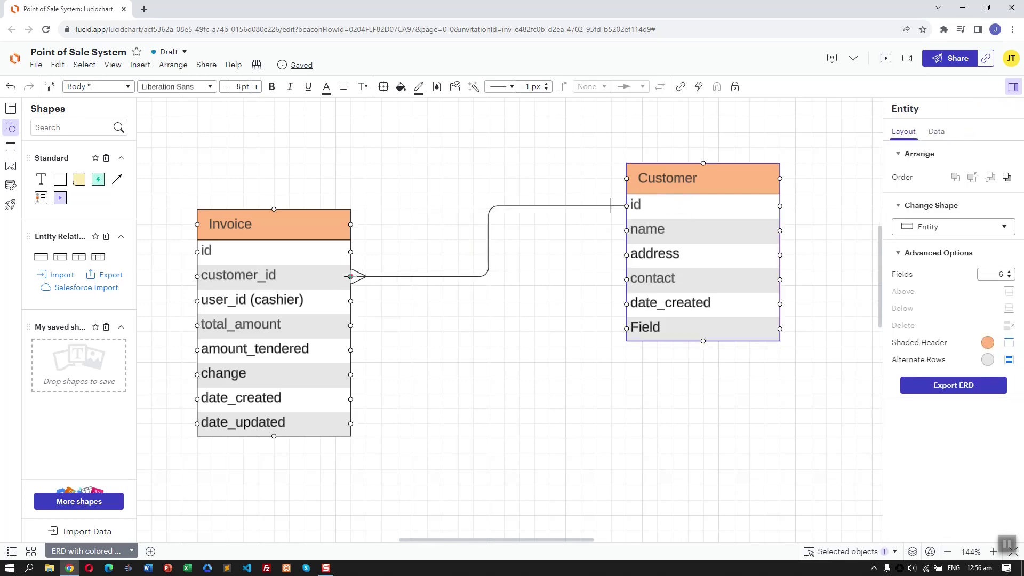
# Nudge Customer up and right and shift Invoice slightly right.
pyautogui.click(666, 248)
pyautogui.moveTo(666, 248); pyautogui.dragTo(694, 228)
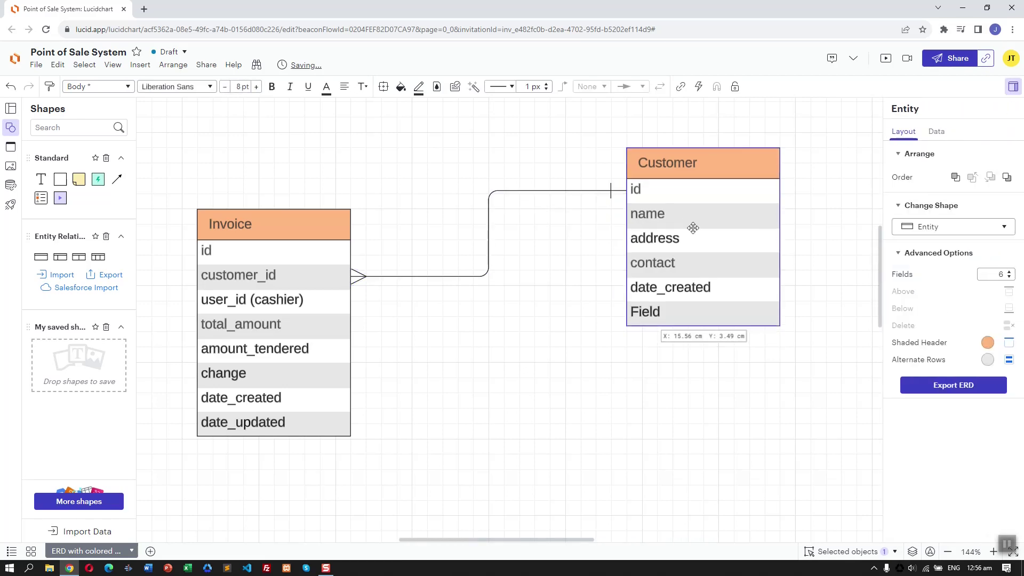
pyautogui.moveTo(320, 306); pyautogui.dragTo(354, 313)
pyautogui.click(463, 361)
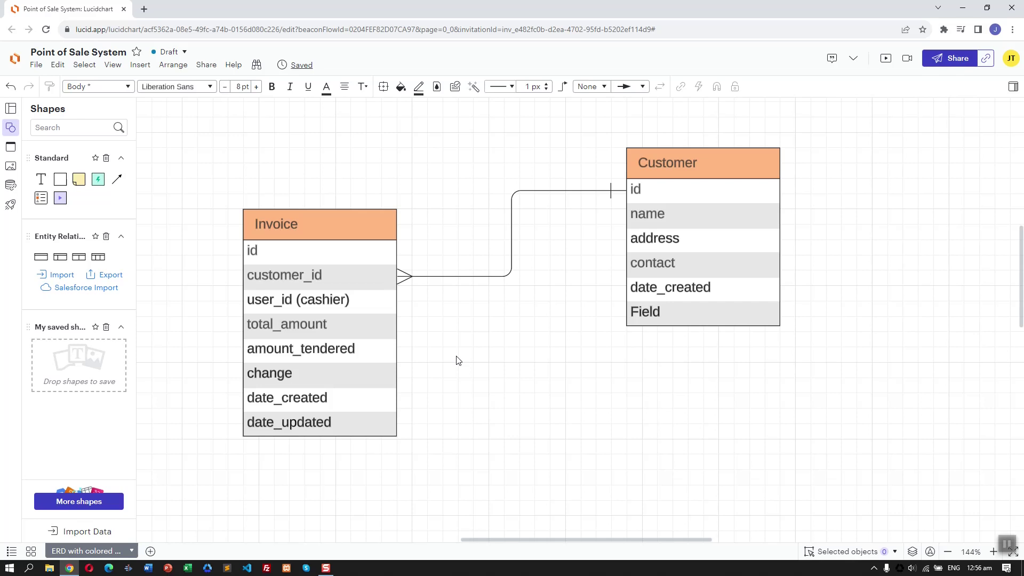
pyautogui.moveTo(674, 253); pyautogui.dragTo(751, 251)
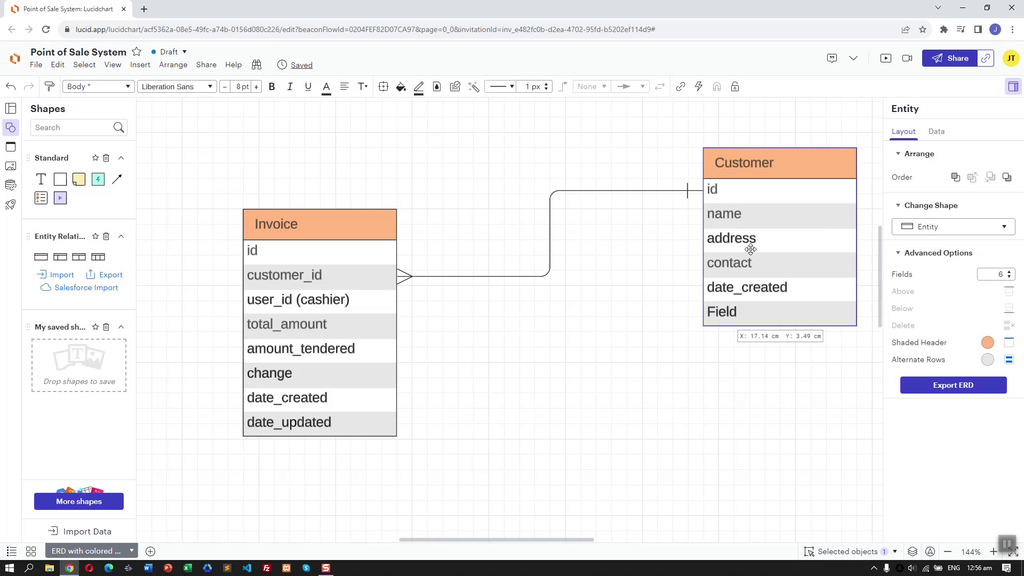
# Move Invoice right toward the centre and place a Customer copy at the left.
pyautogui.click(273, 332)
pyautogui.moveTo(273, 332); pyautogui.dragTo(395, 332)
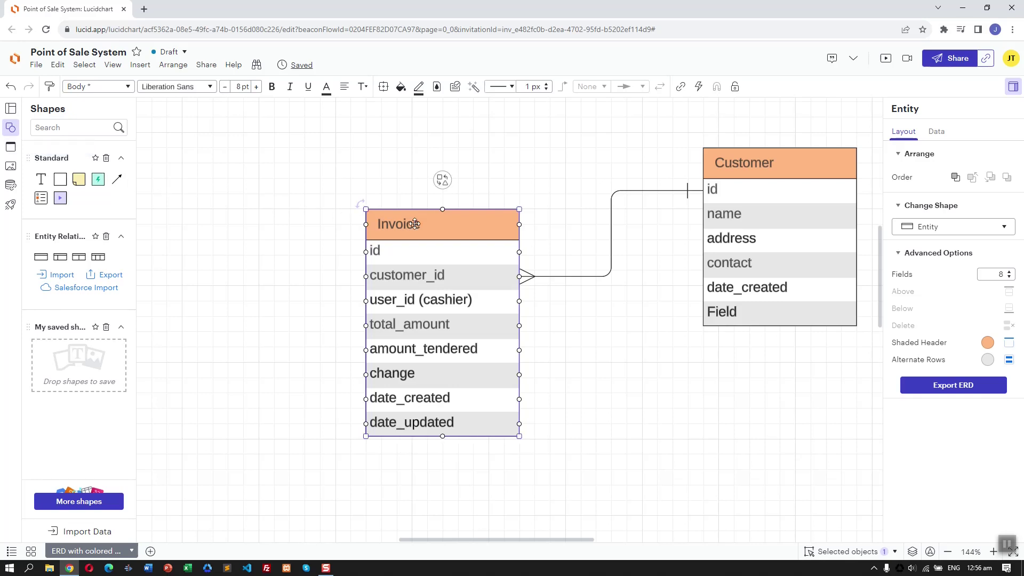
pyautogui.moveTo(734, 222); pyautogui.dragTo(205, 175)
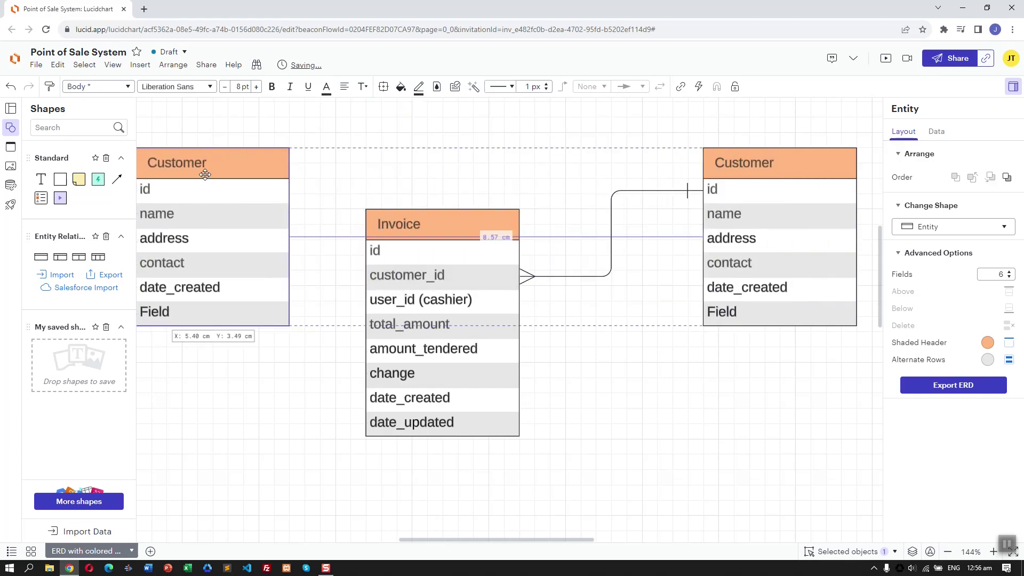
# Rename the copied Customer table to User and move it up and right.
pyautogui.doubleClick(204, 175)
pyautogui.press('BackSpace')
pyautogui.write('User')
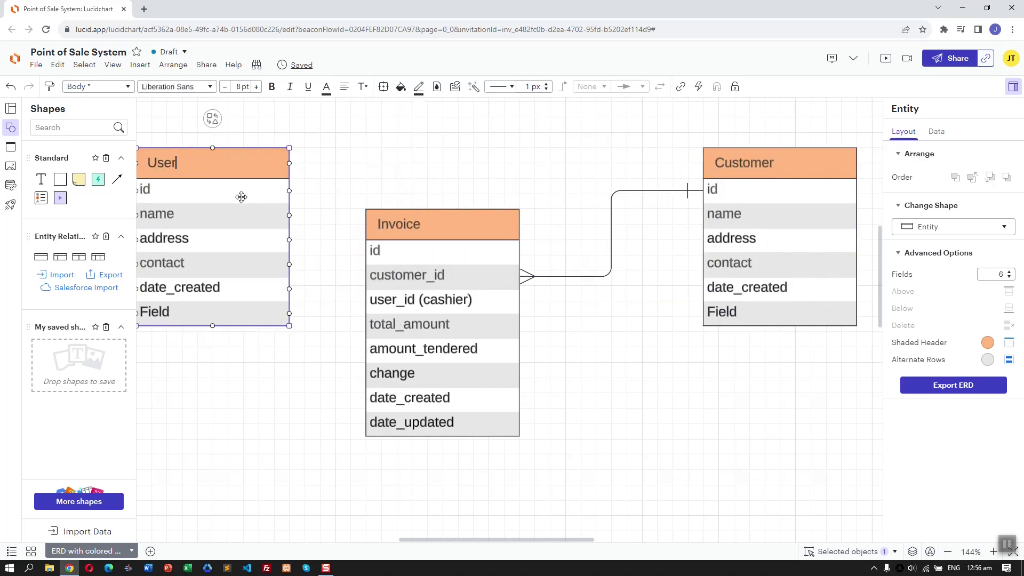
pyautogui.moveTo(240, 165); pyautogui.dragTo(256, 150)
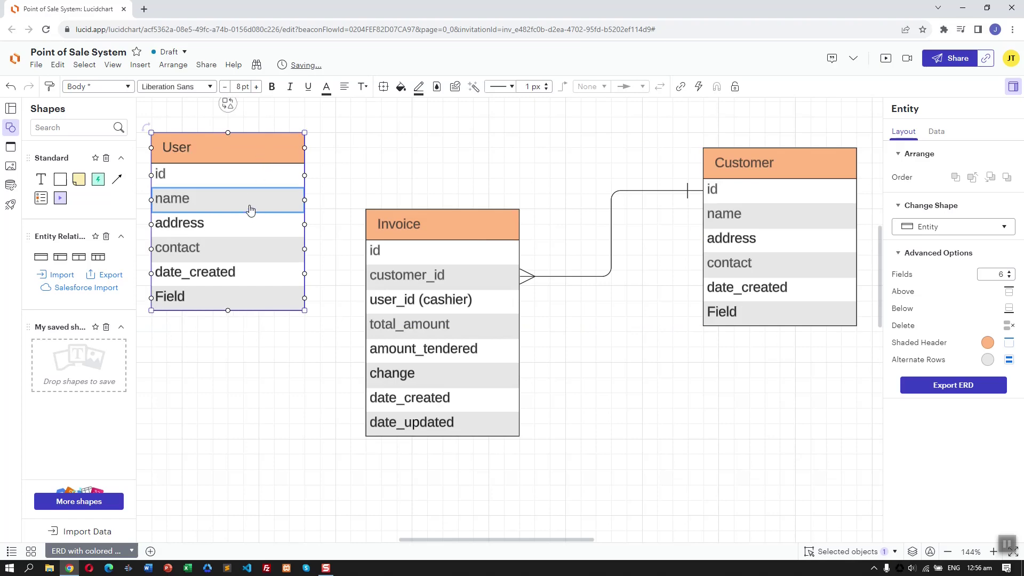
pyautogui.scroll(5, 251, 205)
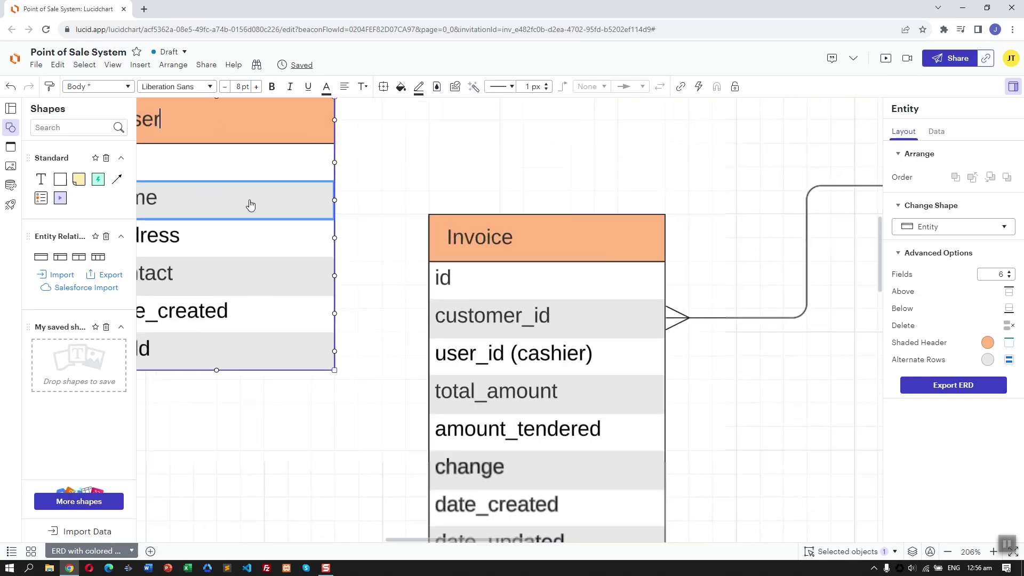
pyautogui.rightClick(249, 203)
pyautogui.scroll(-8, 249, 204)
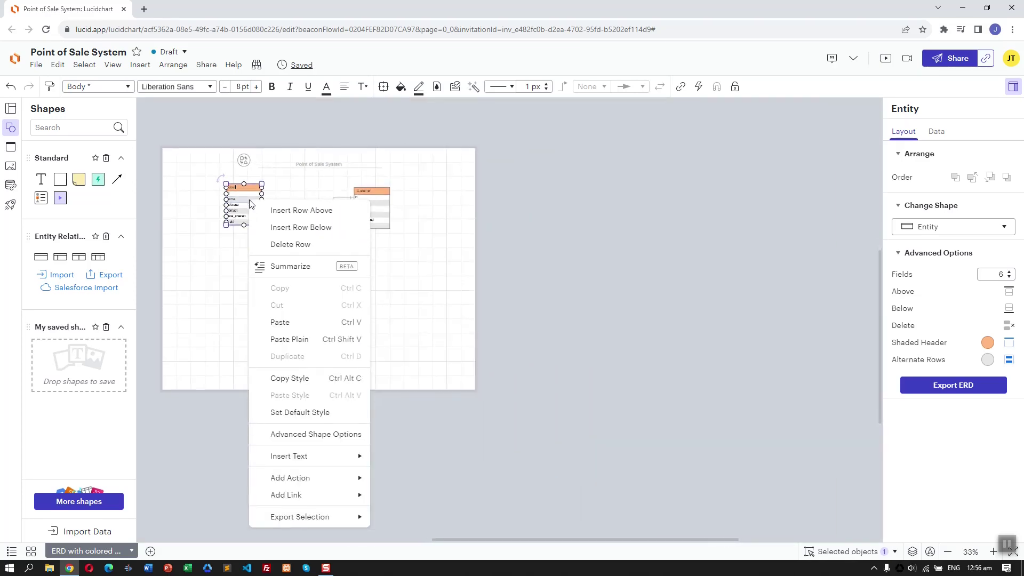
pyautogui.scroll(3, 222, 187)
pyautogui.click(422, 193)
# Delete the name, address and contact rows from the User table.
pyautogui.click(286, 218)
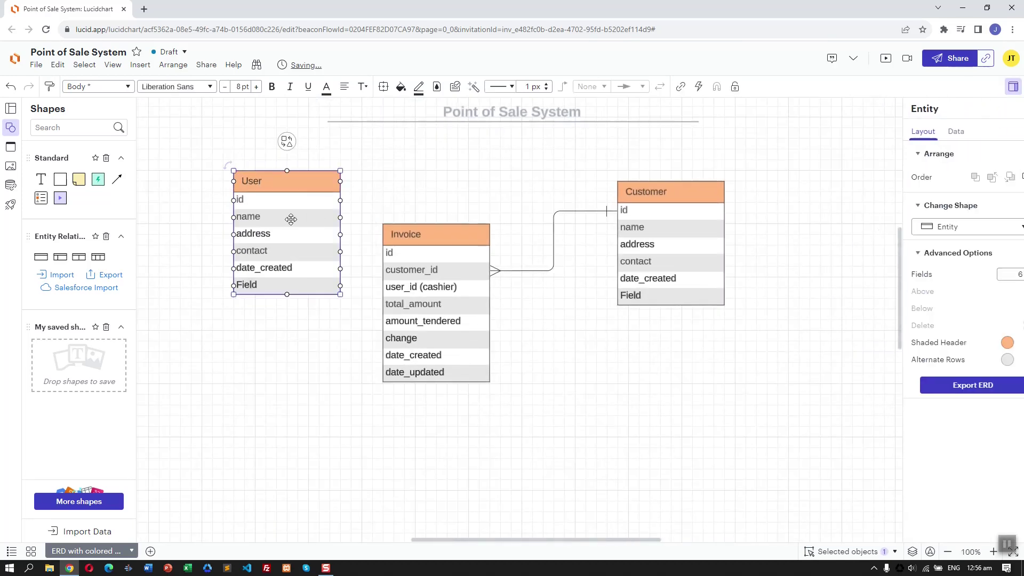
pyautogui.rightClick(280, 224)
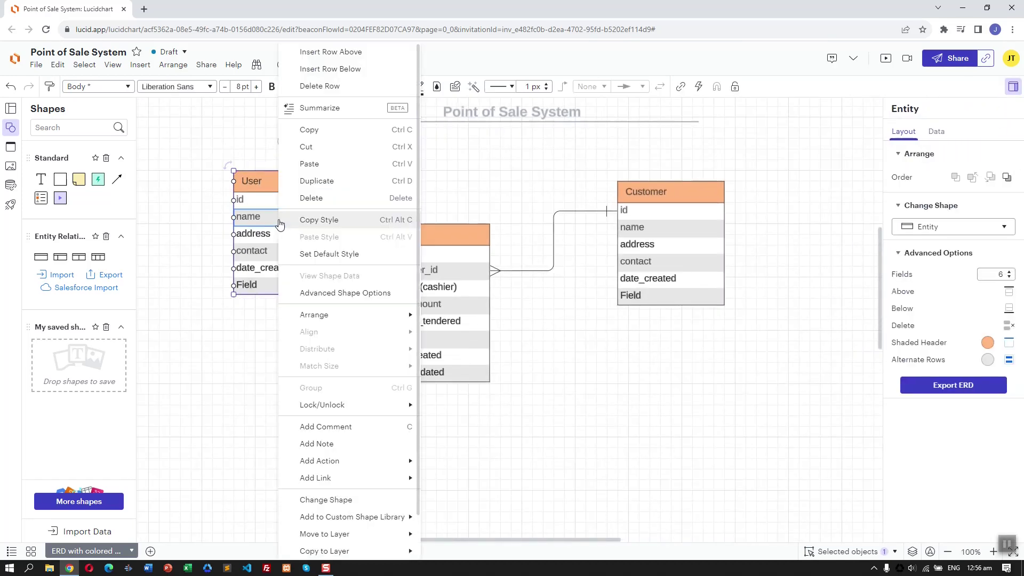
pyautogui.click(326, 86)
pyautogui.click(320, 218)
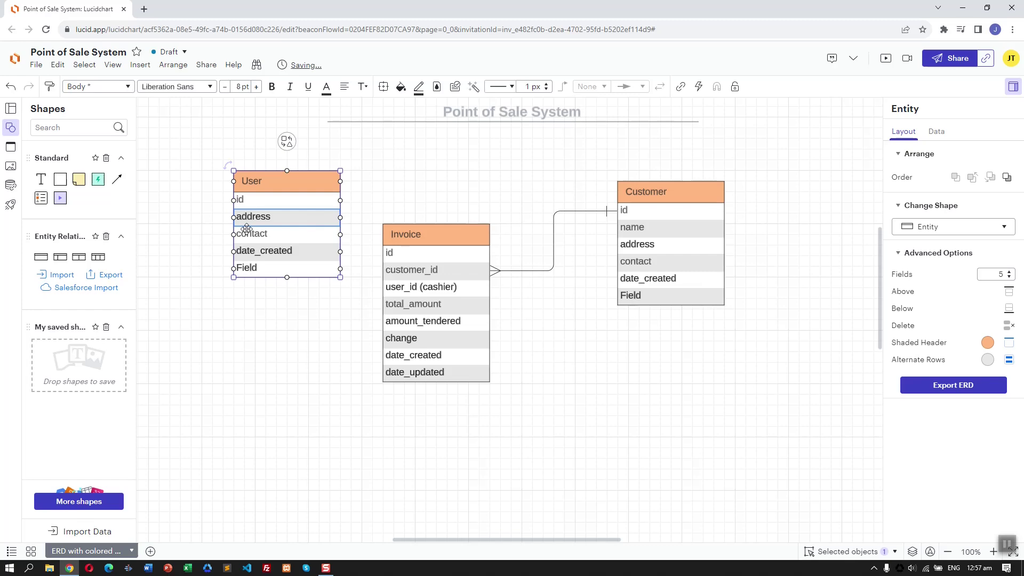
pyautogui.rightClick(276, 233)
pyautogui.click(326, 86)
pyautogui.click(323, 223)
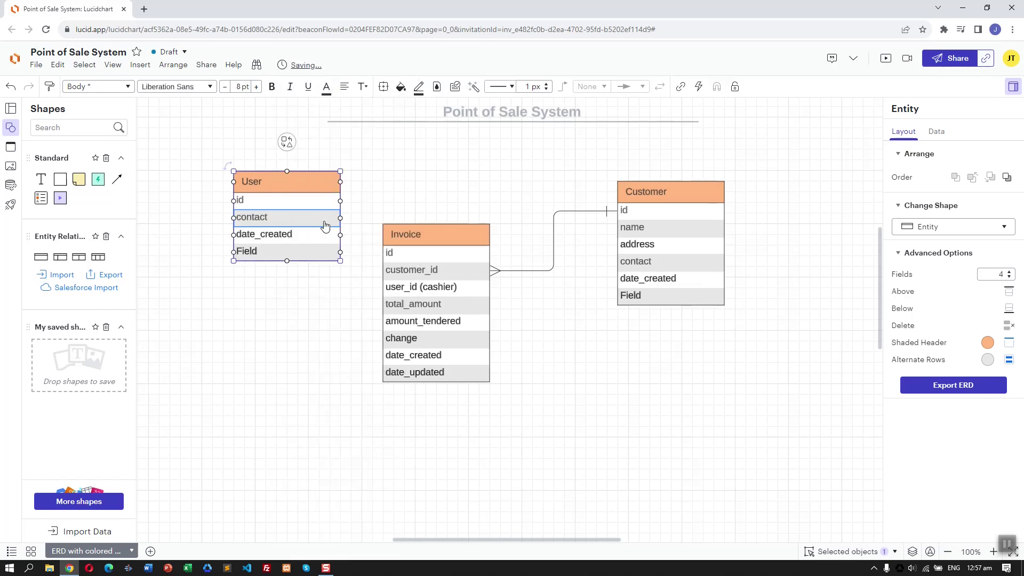
pyautogui.rightClick(322, 222)
pyautogui.click(363, 86)
# Remove User's date_created and Field rows, leaving only id, and shift the table left.
pyautogui.click(320, 217)
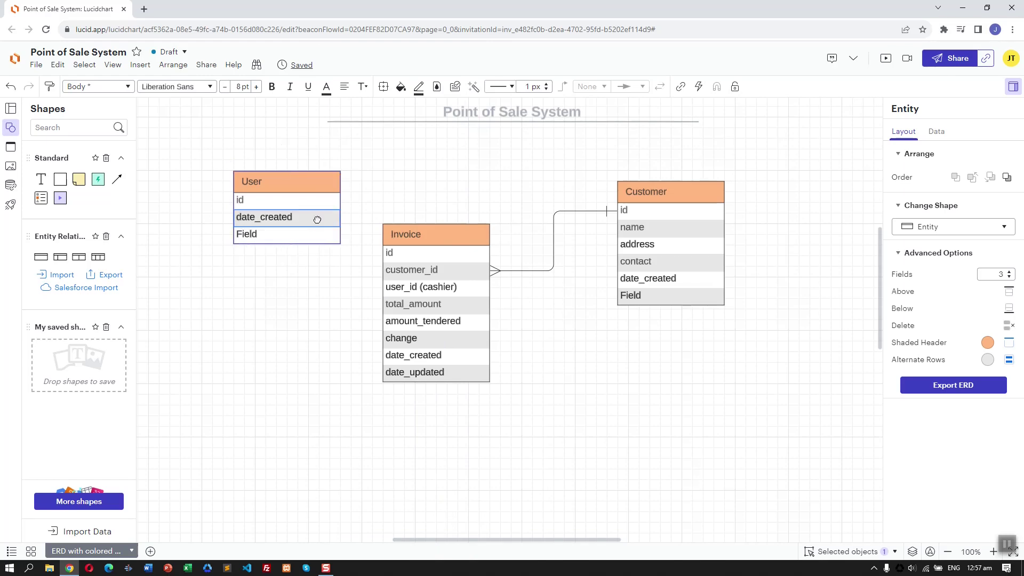
pyautogui.rightClick(319, 218)
pyautogui.click(358, 86)
pyautogui.click(307, 220)
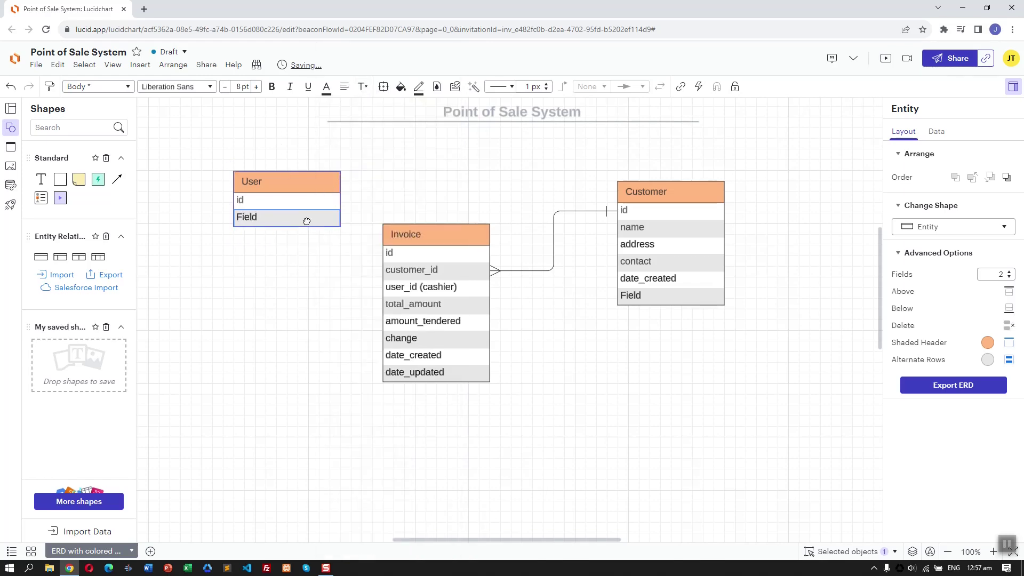
pyautogui.rightClick(307, 221)
pyautogui.click(394, 86)
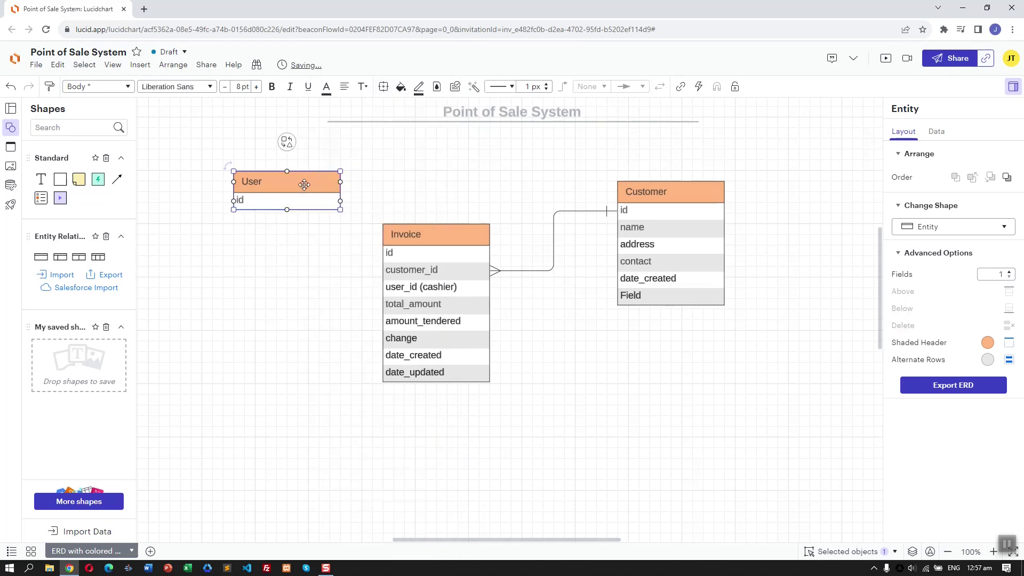
pyautogui.moveTo(299, 181); pyautogui.dragTo(380, 260)
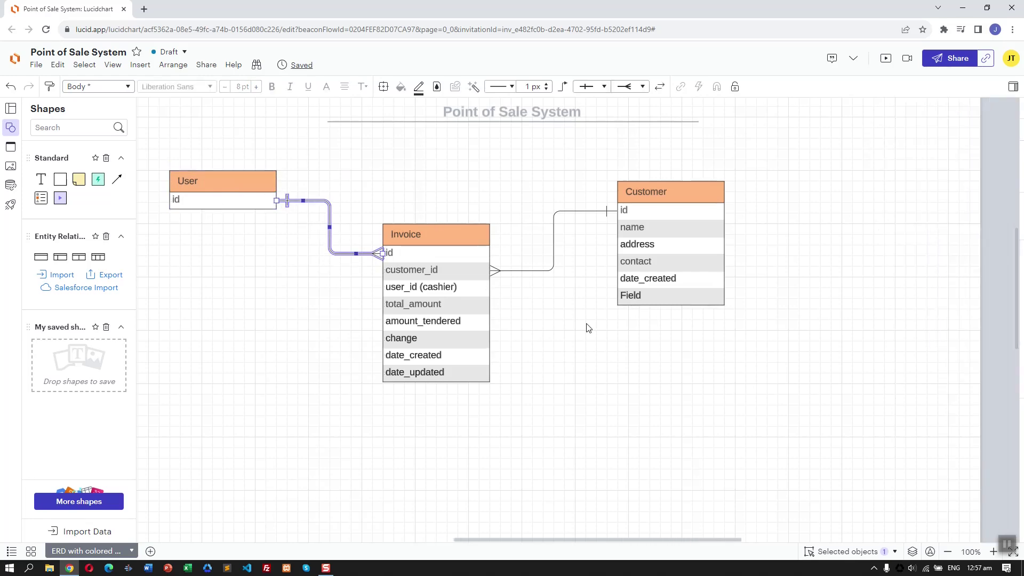
# Deselect the new User-to-Invoice id connector on empty canvas.
pyautogui.click(582, 339)
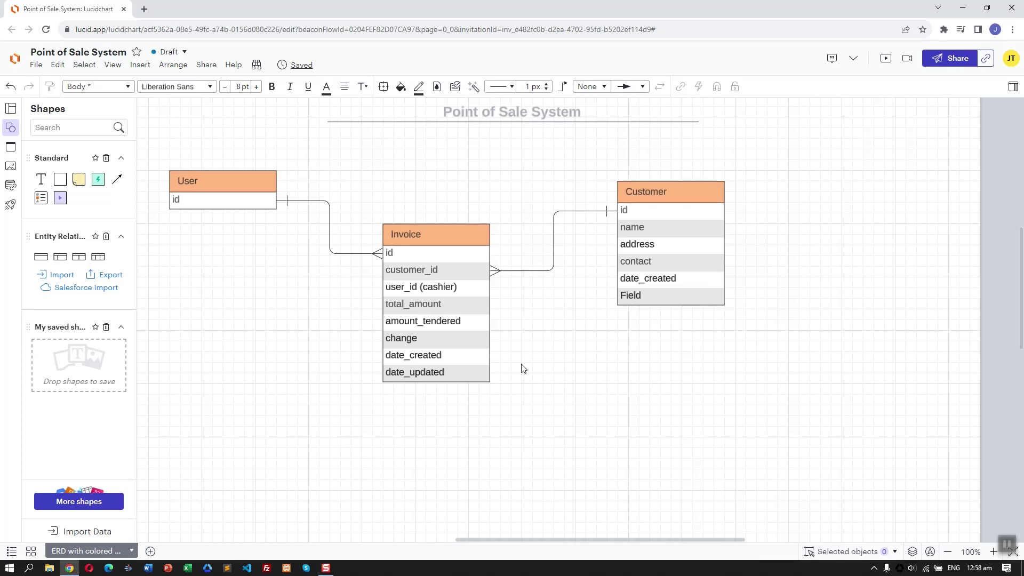
# Copy the Invoice table down-right, name the copy InvoiceItem, and position it.
pyautogui.click(456, 262)
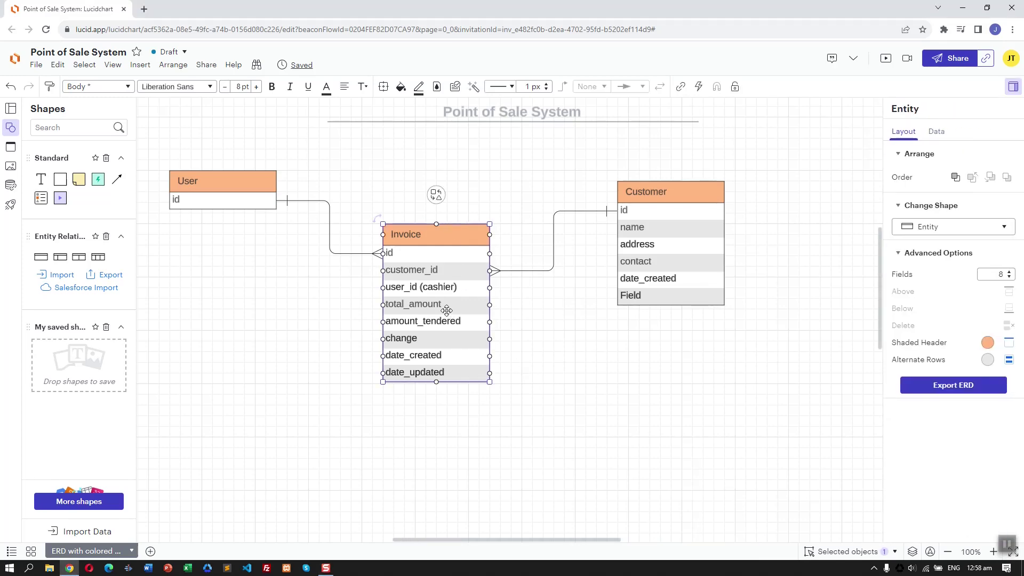
pyautogui.click(555, 364)
pyautogui.click(457, 312)
pyautogui.moveTo(451, 291); pyautogui.dragTo(630, 419)
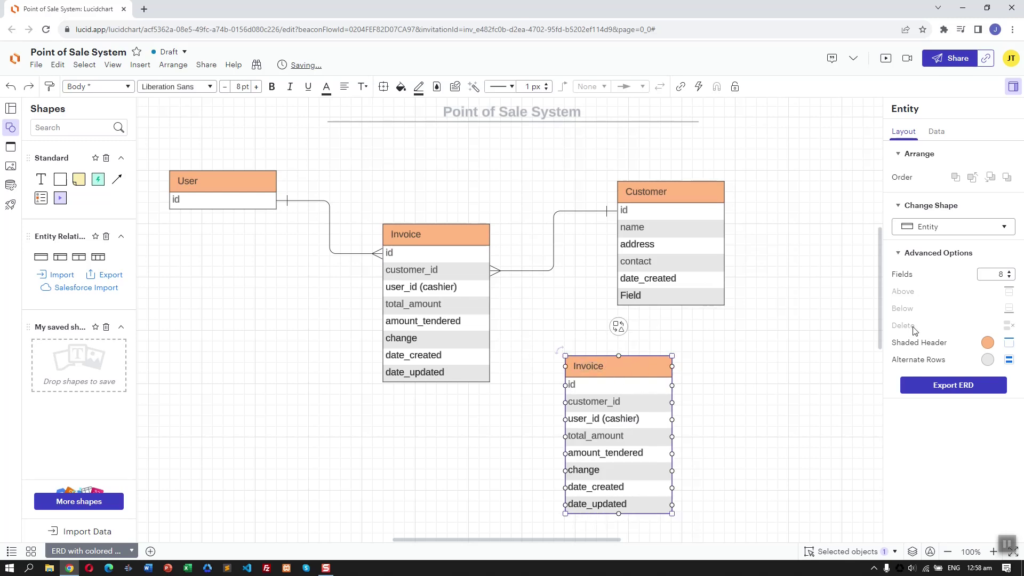
pyautogui.write('Item')
pyautogui.click(770, 377)
pyautogui.moveTo(633, 397); pyautogui.dragTo(643, 403)
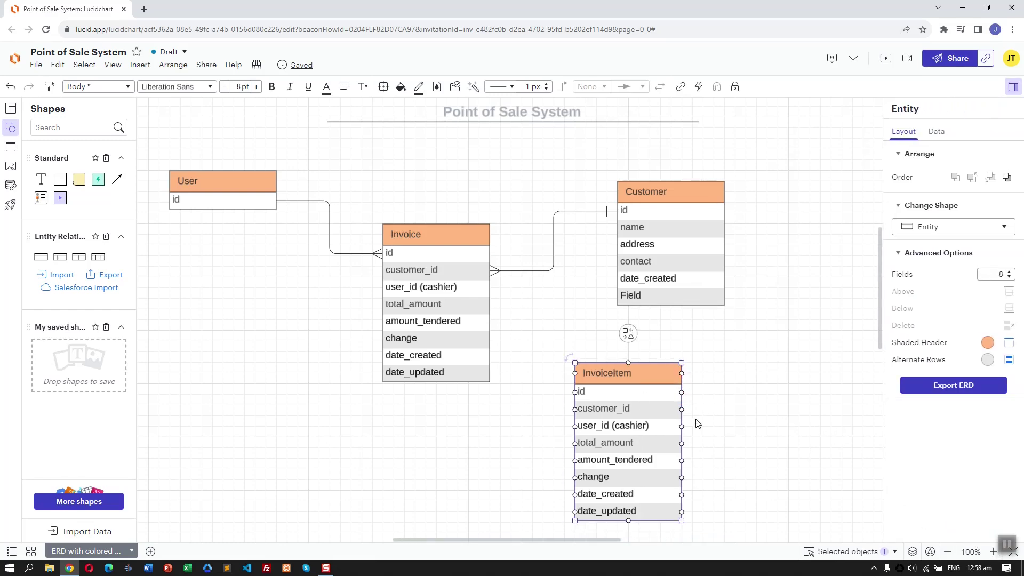
pyautogui.moveTo(617, 412); pyautogui.dragTo(607, 397)
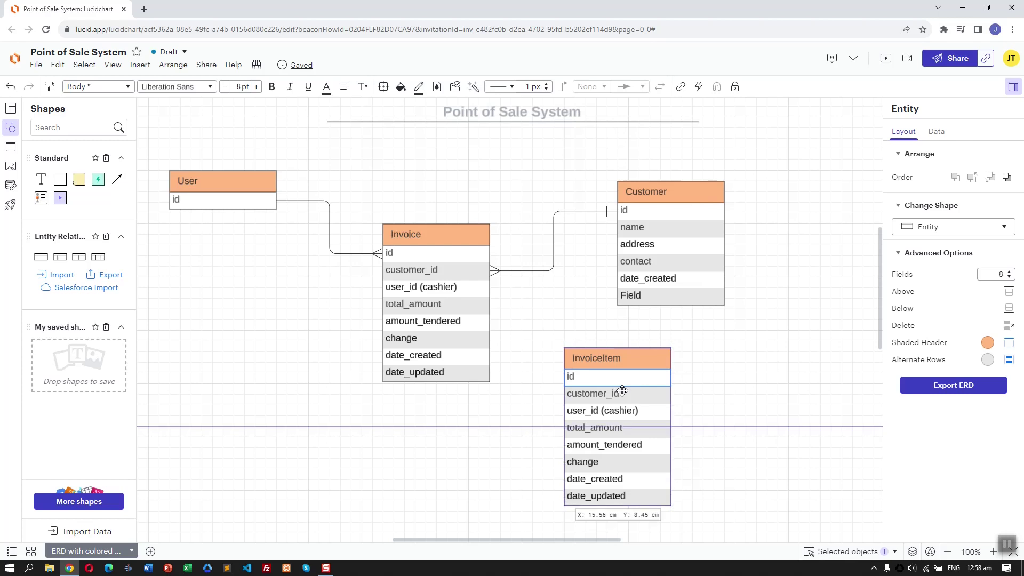
# Rename InvoiceItem's customer_id field to invoice_Id.
pyautogui.doubleClick(620, 393)
pyautogui.press('BackSpace')
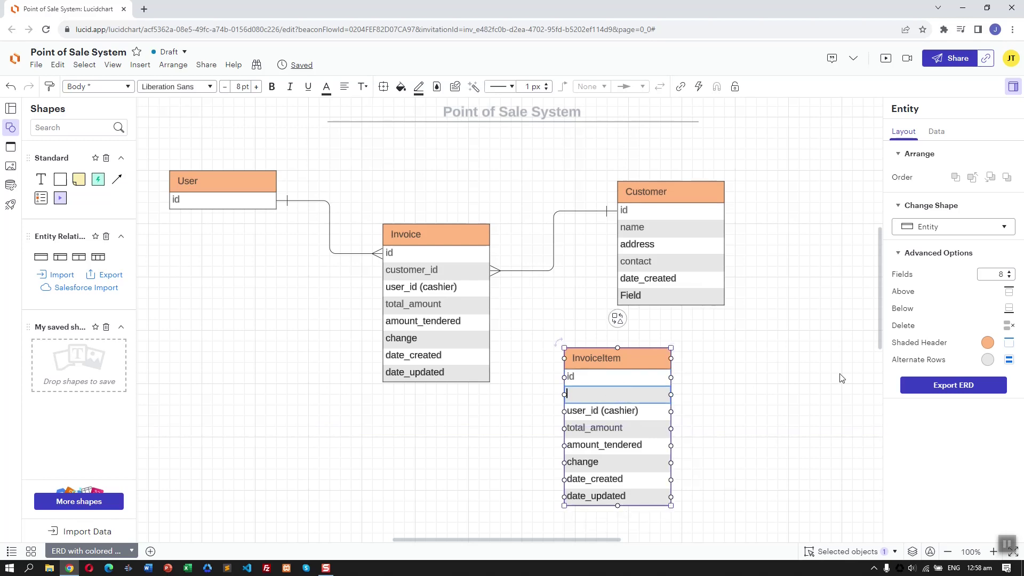
pyautogui.write('invoice_Id')
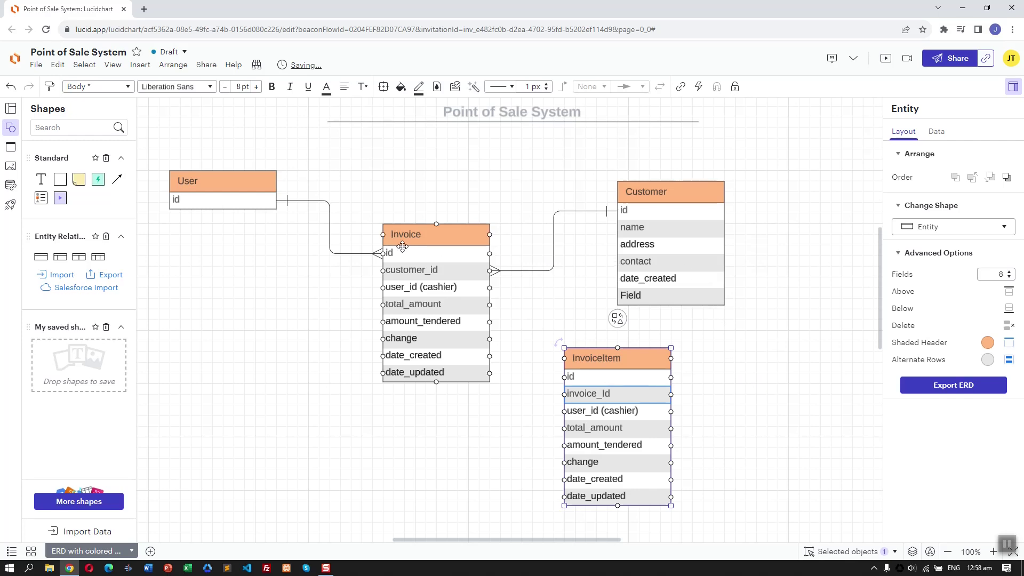
pyautogui.click(381, 253)
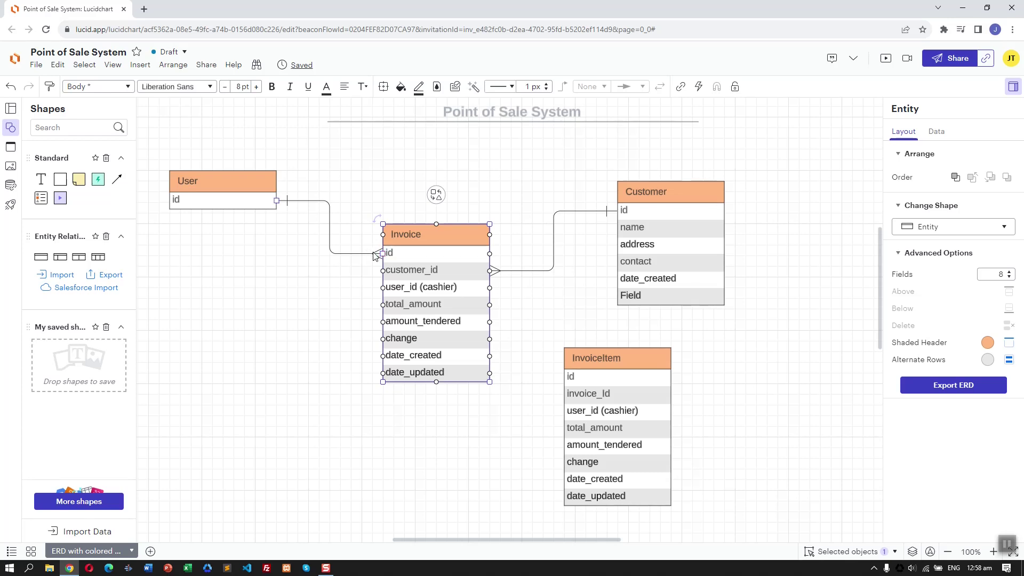
# Reattach User's connector to Invoice's user_id (cashier) and link Invoice id to InvoiceItem invoice_Id.
pyautogui.click(375, 255)
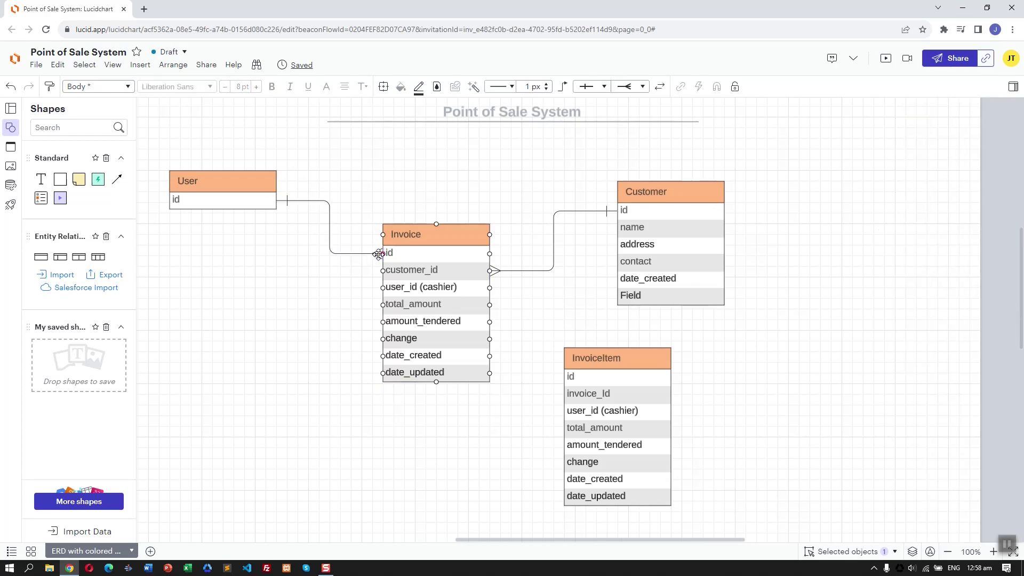
pyautogui.moveTo(378, 254); pyautogui.dragTo(394, 289)
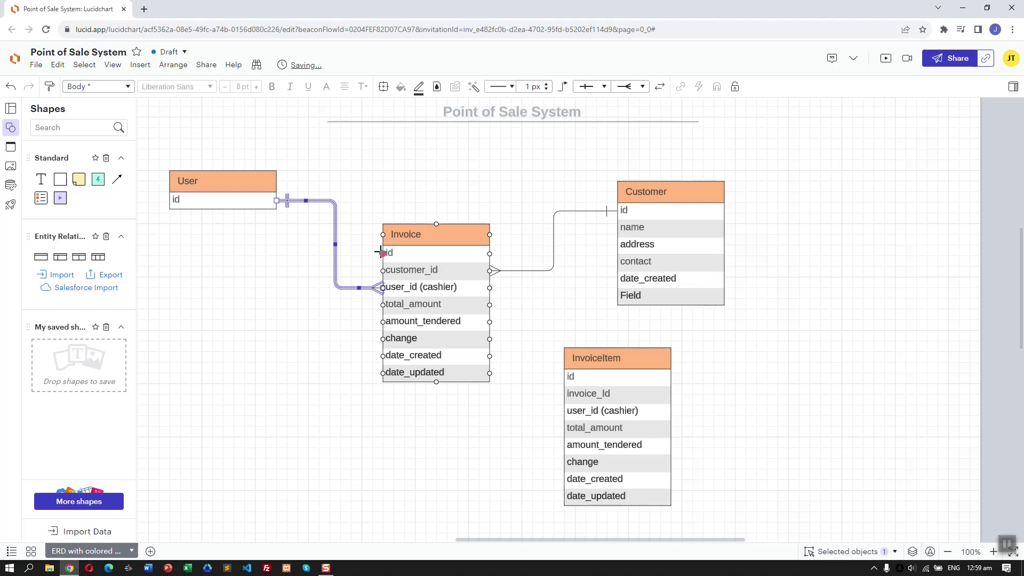
pyautogui.moveTo(380, 253); pyautogui.dragTo(519, 422)
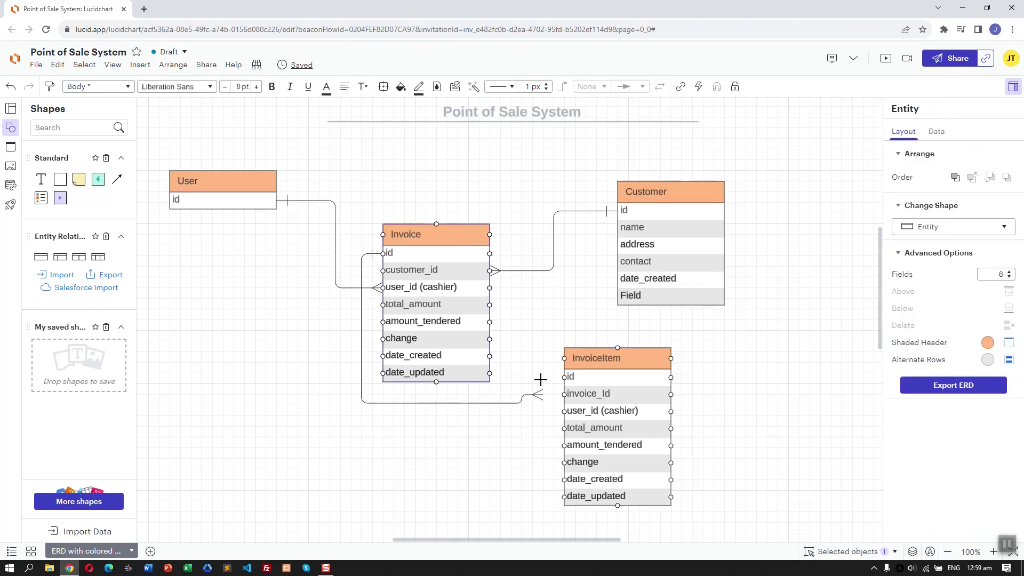
pyautogui.moveTo(541, 379); pyautogui.dragTo(566, 394)
pyautogui.click(732, 406)
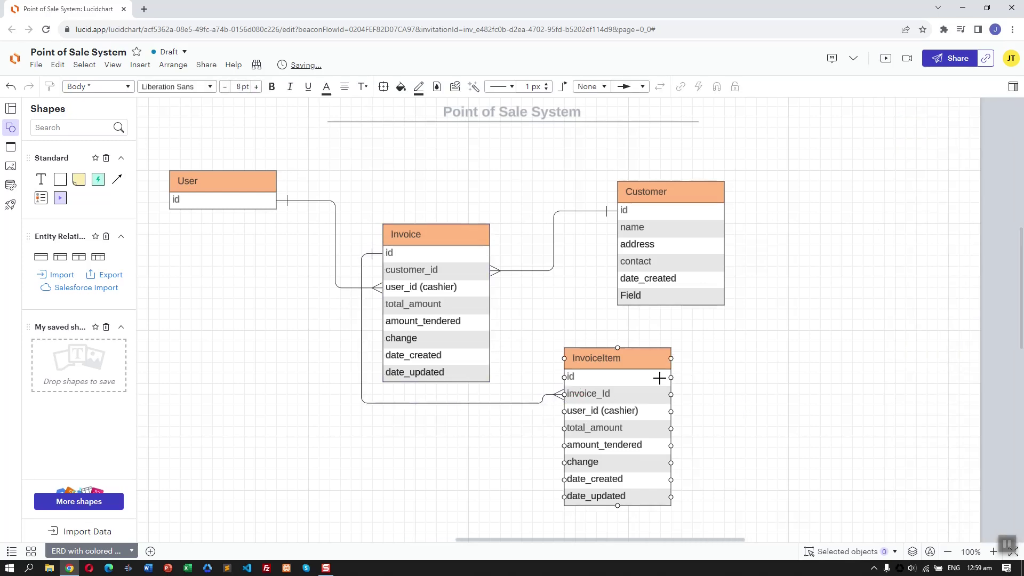
pyautogui.moveTo(645, 388)
pyautogui.mouseDown()
pyautogui.moveTo(633, 393)
pyautogui.moveTo(632, 377)
pyautogui.mouseUp()
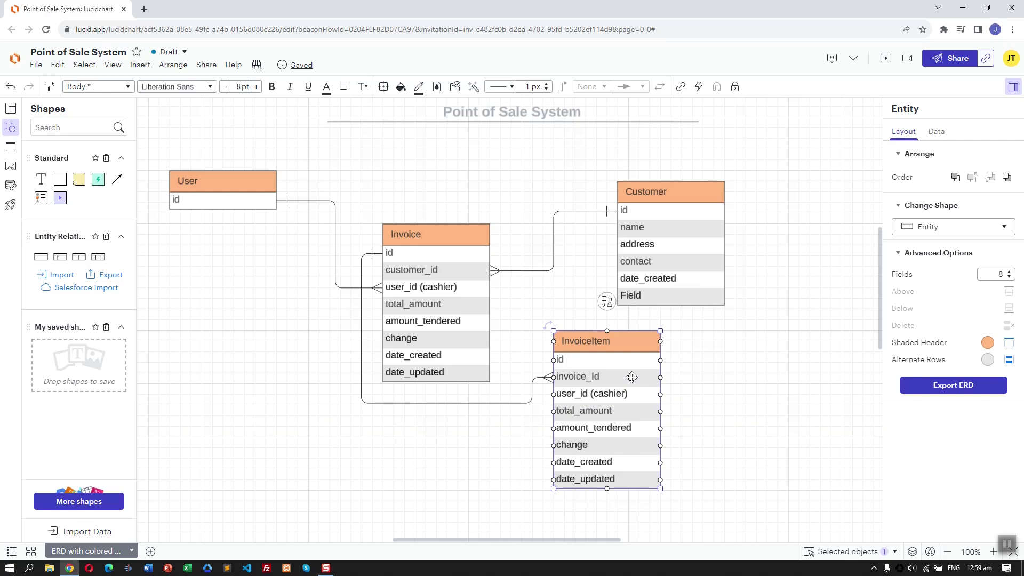
# Rename the Invoice table to Sales.
pyautogui.click(461, 230)
pyautogui.click(460, 228)
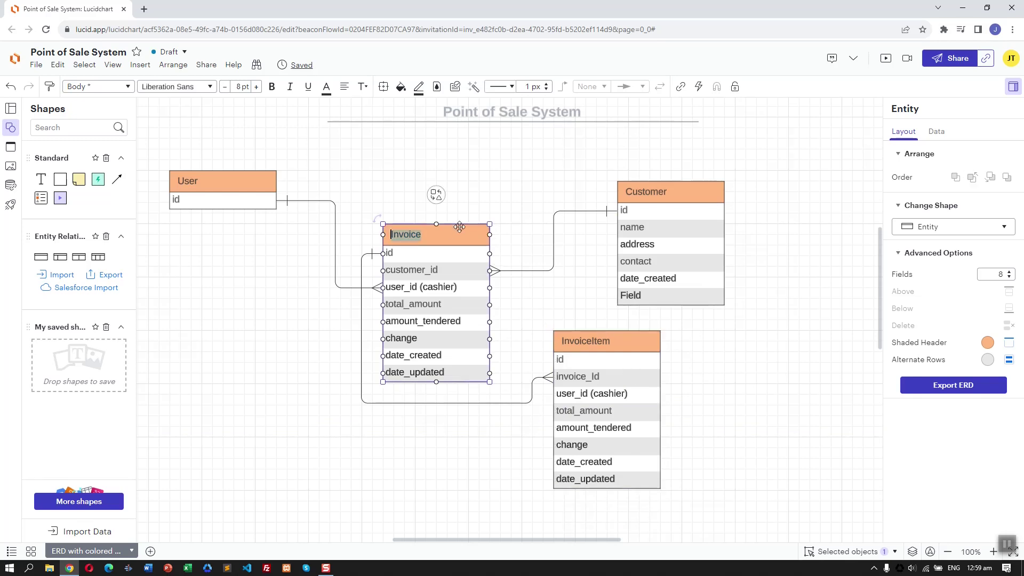
pyautogui.press('BackSpace')
pyautogui.write('Sales')
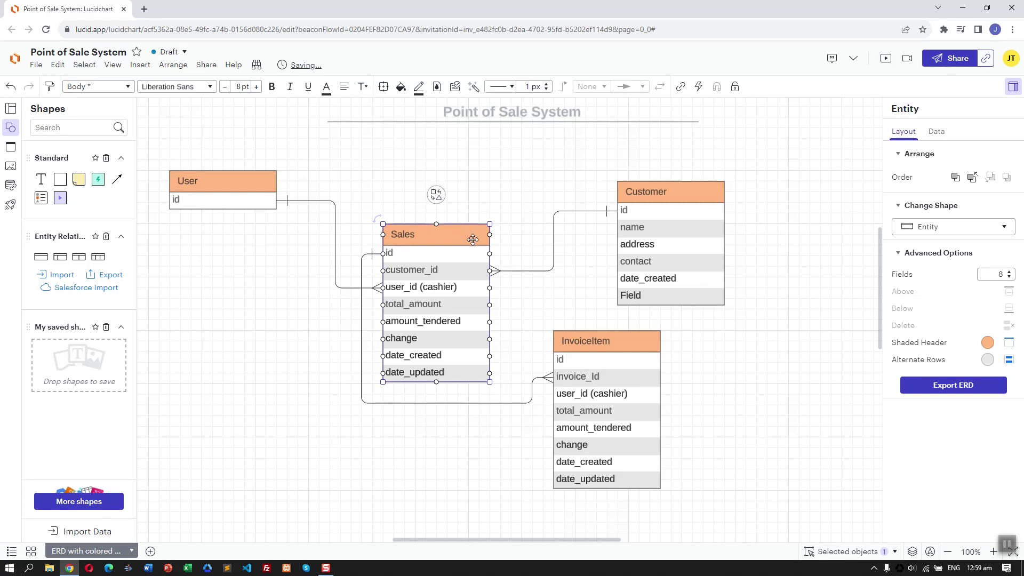
# Rename the InvoiceItem table to SaleItems.
pyautogui.doubleClick(608, 342)
pyautogui.press('BackSpace')
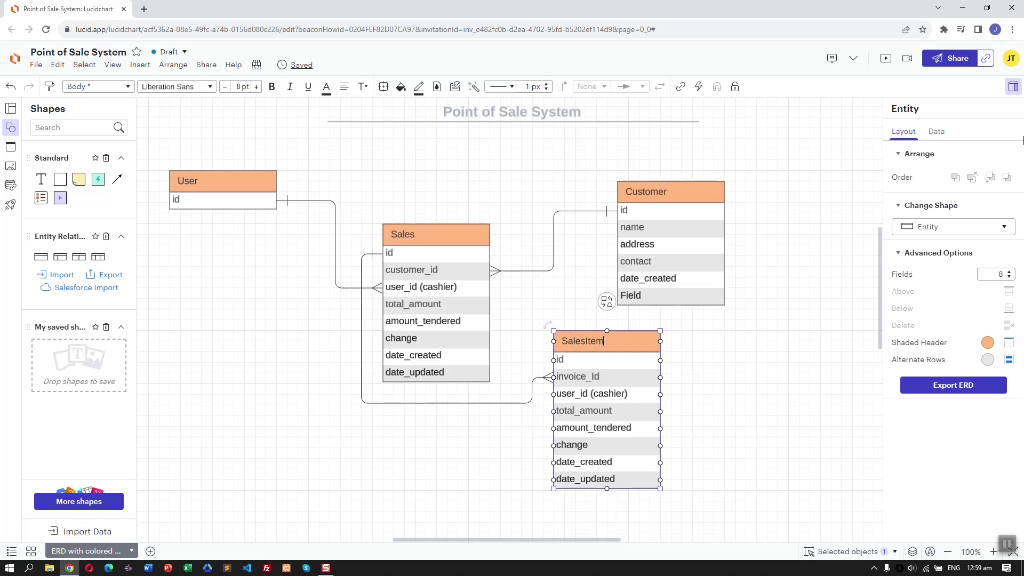
pyautogui.press('BackSpace')
pyautogui.write('s')
pyautogui.press('Escape')
pyautogui.click(702, 439)
pyautogui.click(657, 464)
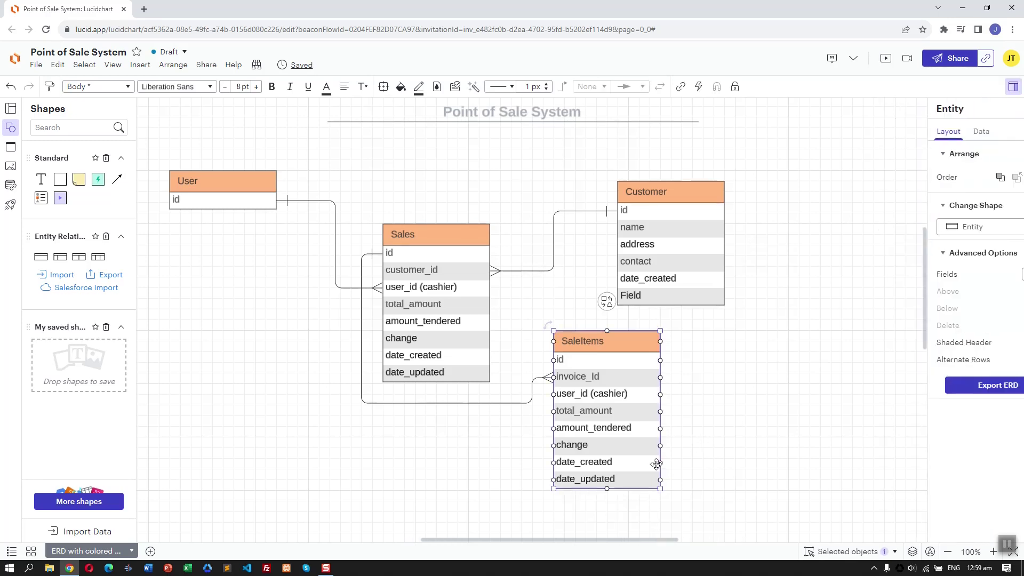
# Retype SaleItems' copied fields as product_id, quantity, unit price and sub_total.
pyautogui.click(608, 402)
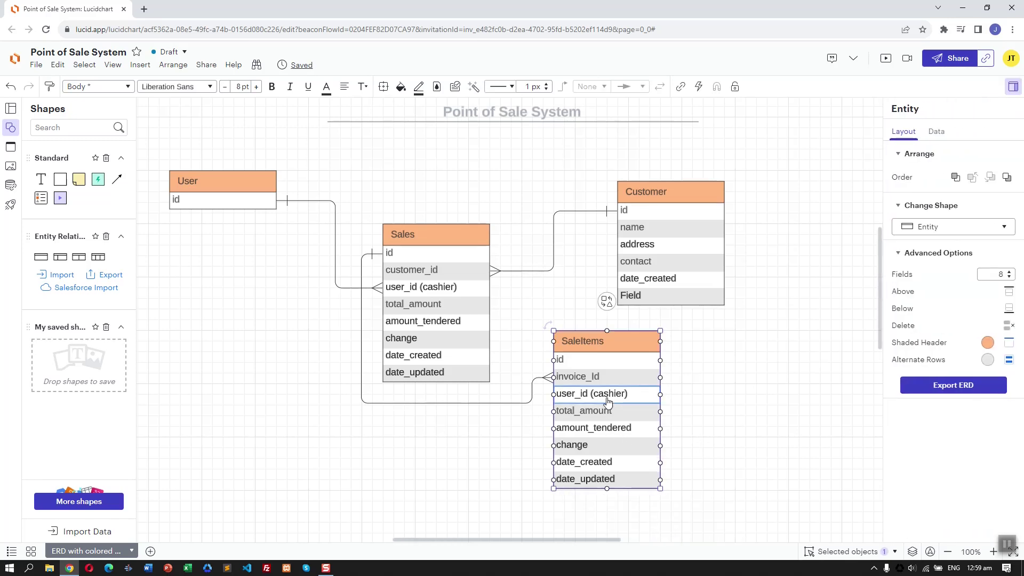
pyautogui.click(608, 401)
pyautogui.press('BackSpace')
pyautogui.write('product_id')
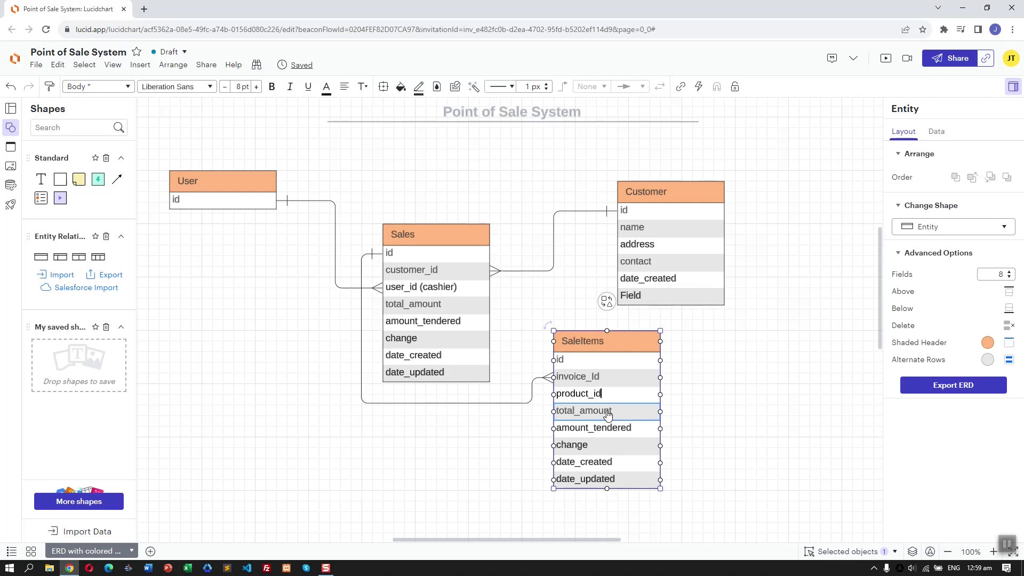
pyautogui.doubleClick(608, 414)
pyautogui.write('quantity_d')
pyautogui.doubleClick(610, 426)
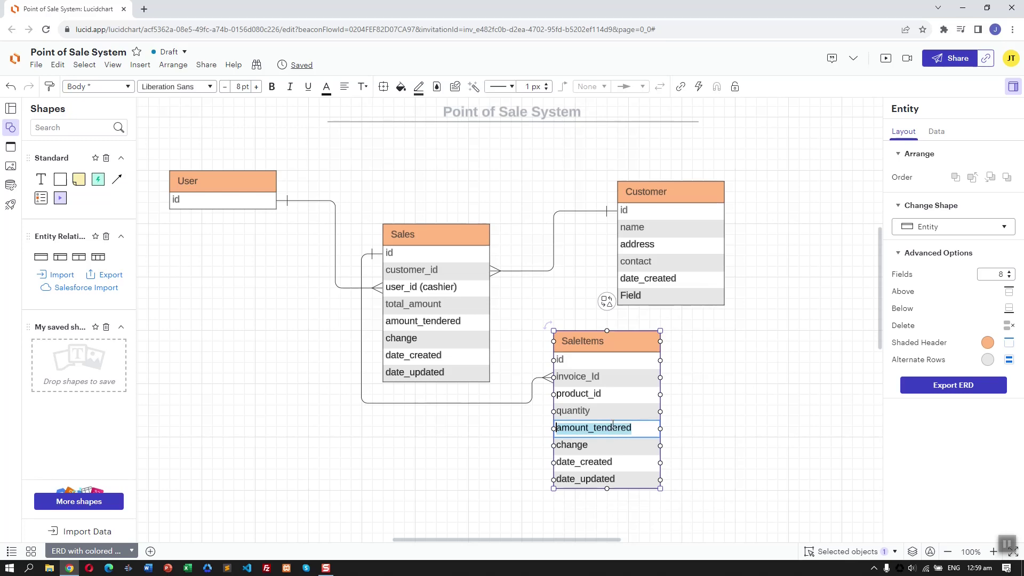
pyautogui.write('unit price')
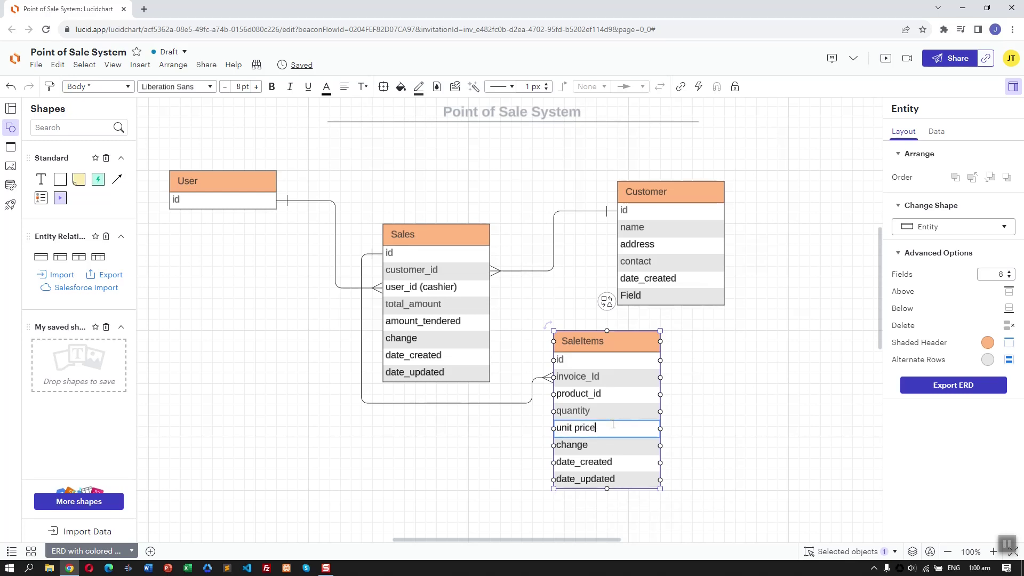
pyautogui.doubleClick(620, 443)
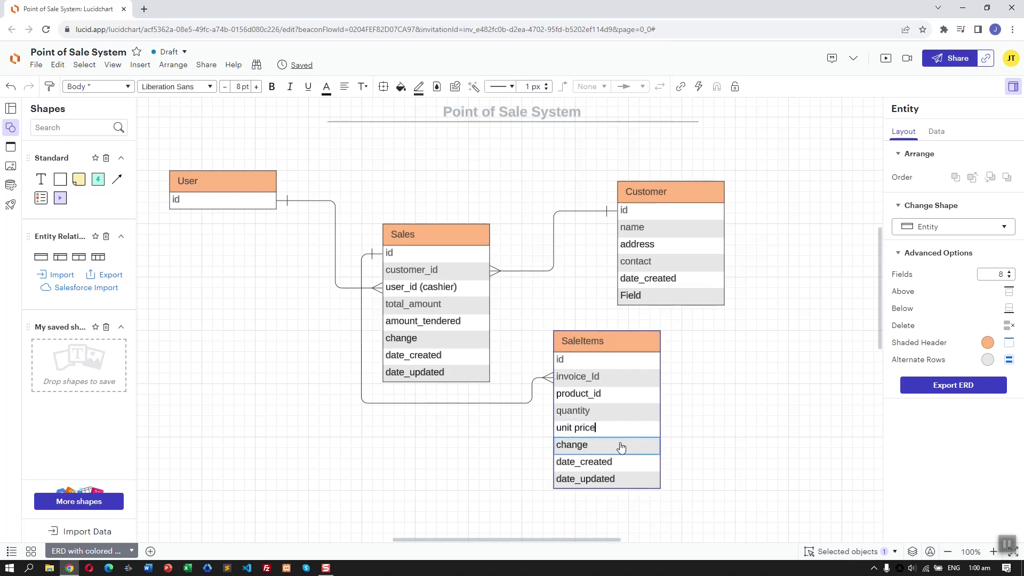
pyautogui.press('BackSpace')
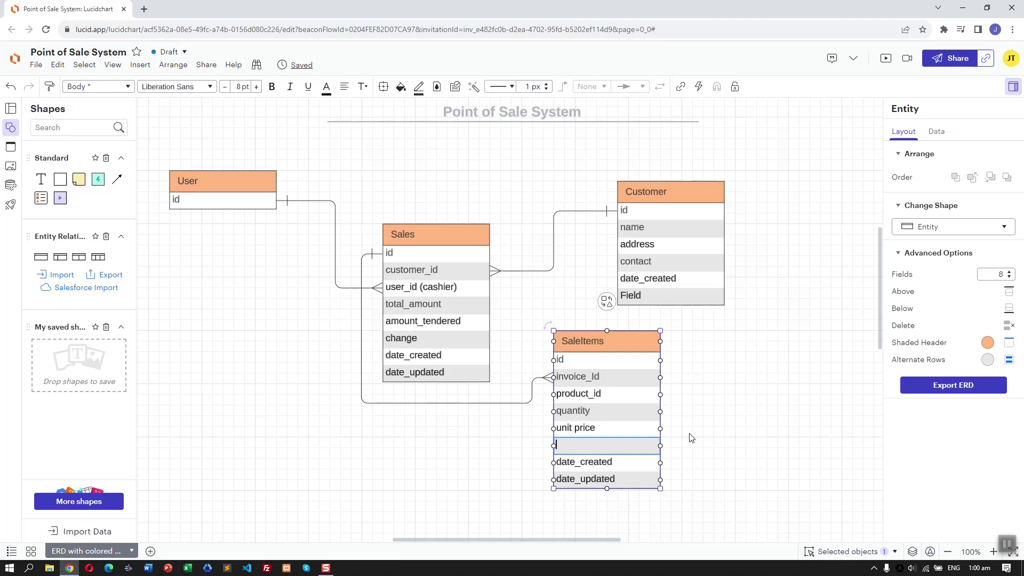
pyautogui.write('sub_toital')
pyautogui.click(693, 441)
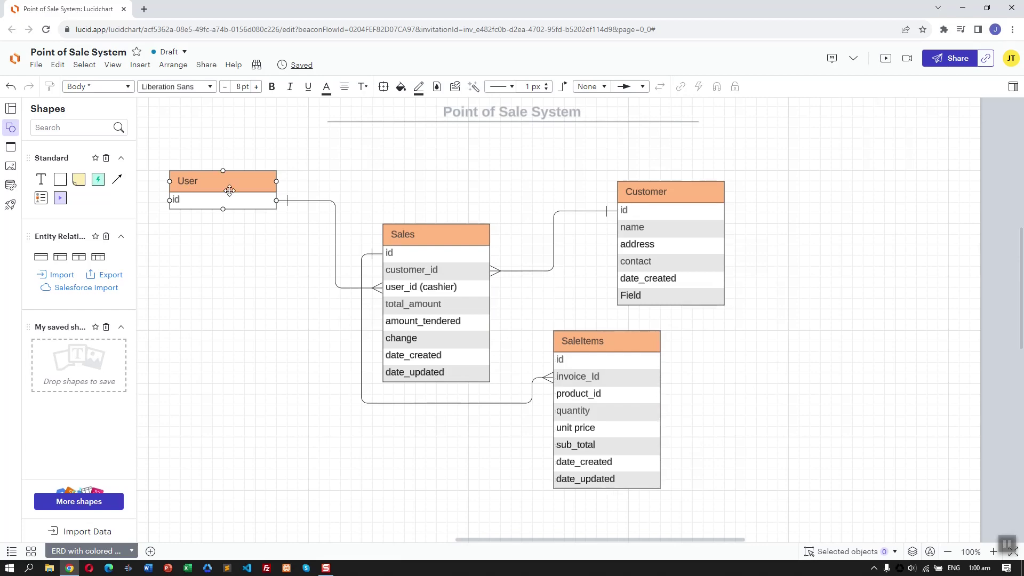
# Duplicate the User table as Product and connect its id to SaleItems' product_id.
pyautogui.click(196, 175)
pyautogui.hotkey('ctrl', 'c')
pyautogui.hotkey('ctrl', 'v')
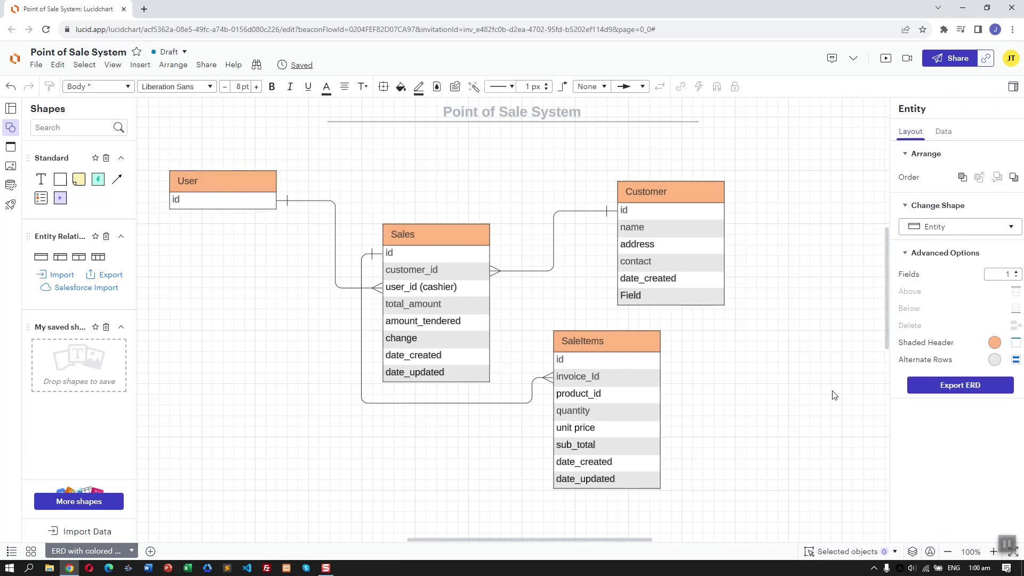
pyautogui.doubleClick(814, 378)
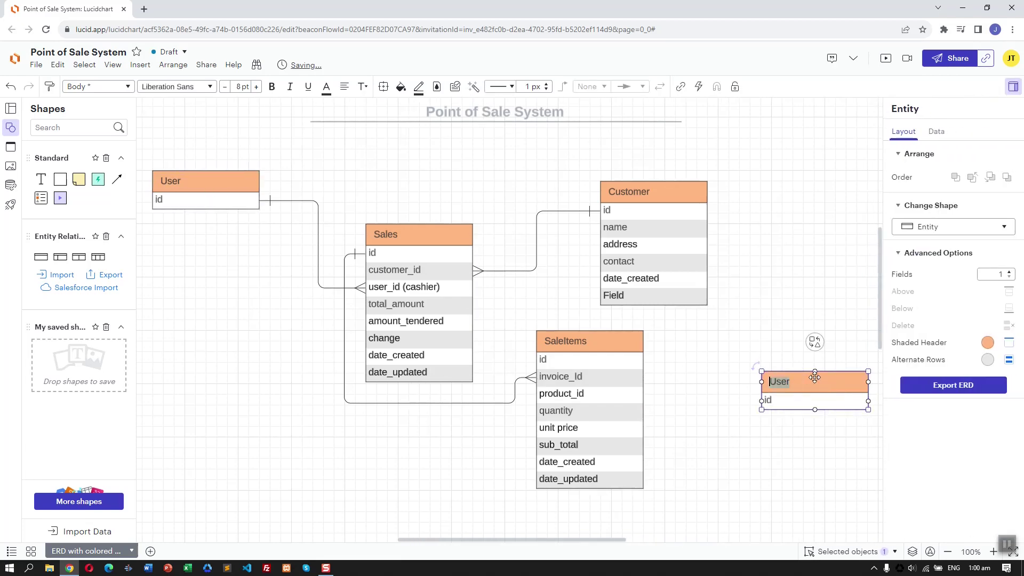
pyautogui.write('Proc')
pyautogui.write('uct')
pyautogui.click(831, 414)
pyautogui.moveTo(764, 400); pyautogui.dragTo(638, 394)
pyautogui.moveTo(802, 378); pyautogui.dragTo(768, 325)
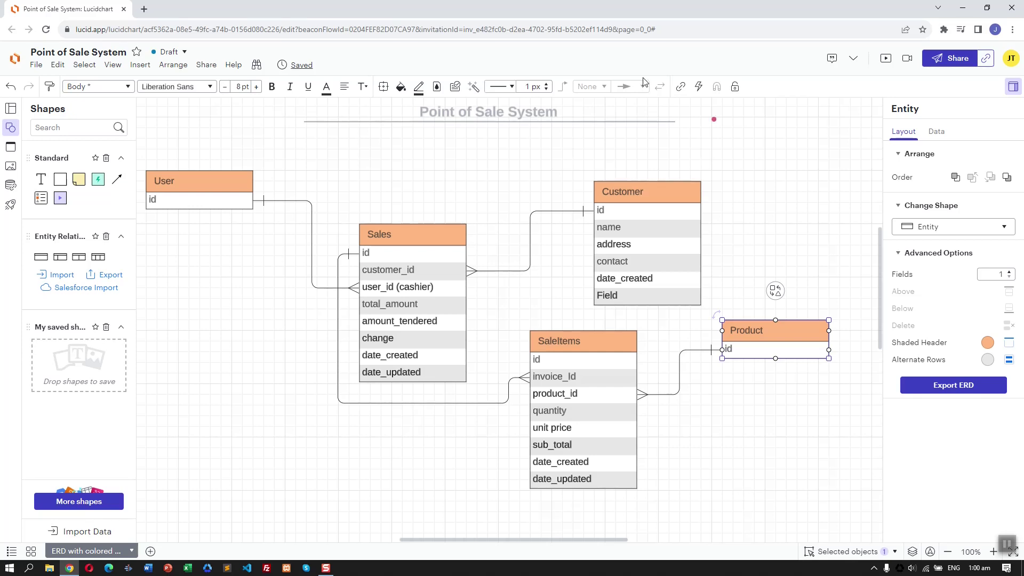
# Rename Customer's last field from Field to date_updated.
pyautogui.click(613, 295)
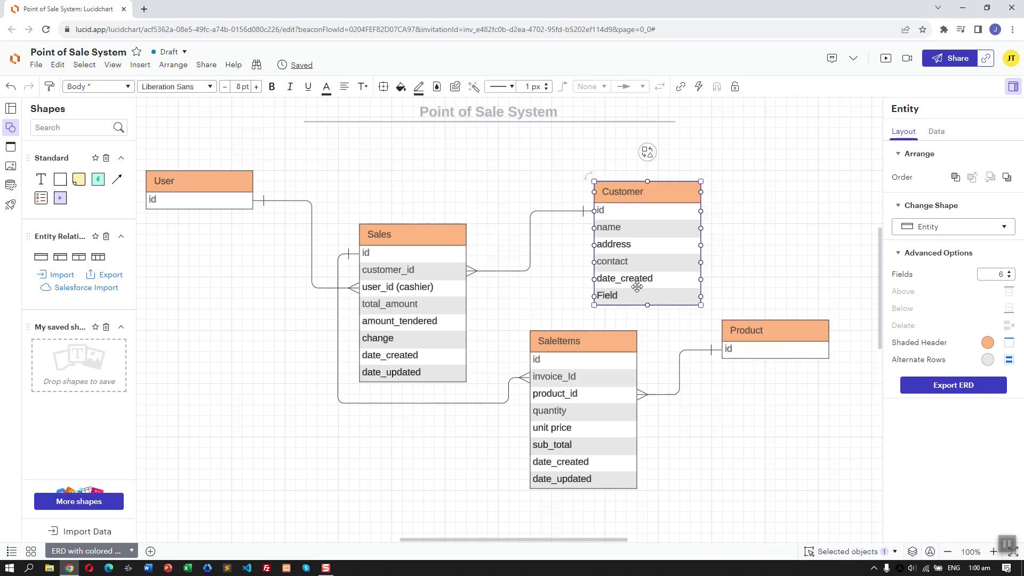
pyautogui.doubleClick(629, 295)
pyautogui.write('da')
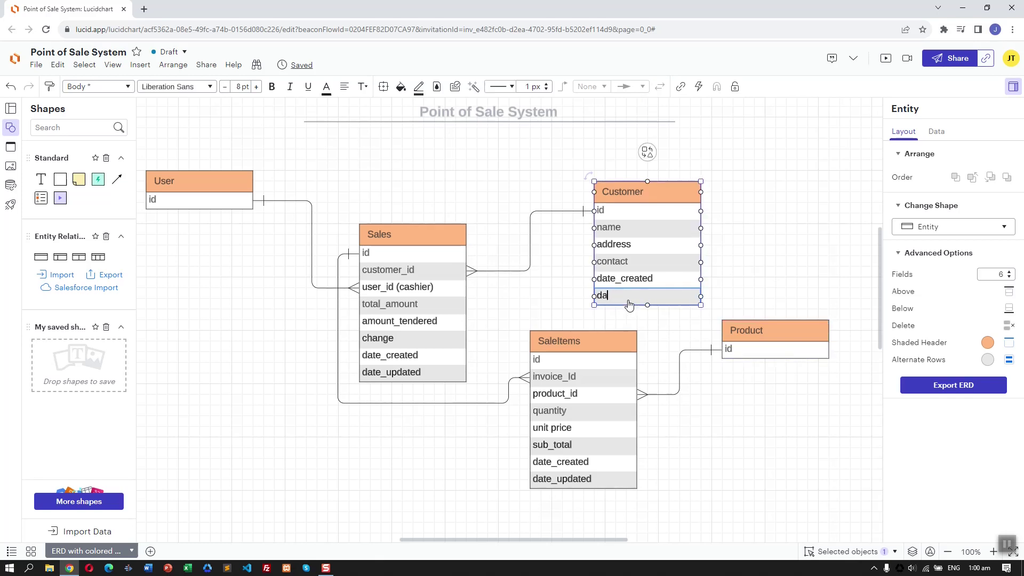
pyautogui.write('te_creat')
pyautogui.press('BackSpace')
pyautogui.press('BackSpace')
pyautogui.press('BackSpace')
pyautogui.write('upda')
pyautogui.click(784, 461)
# Drop in and delete a sticky note, then add a blank Text box above SaleItems.
pyautogui.click(488, 111)
pyautogui.click(362, 86)
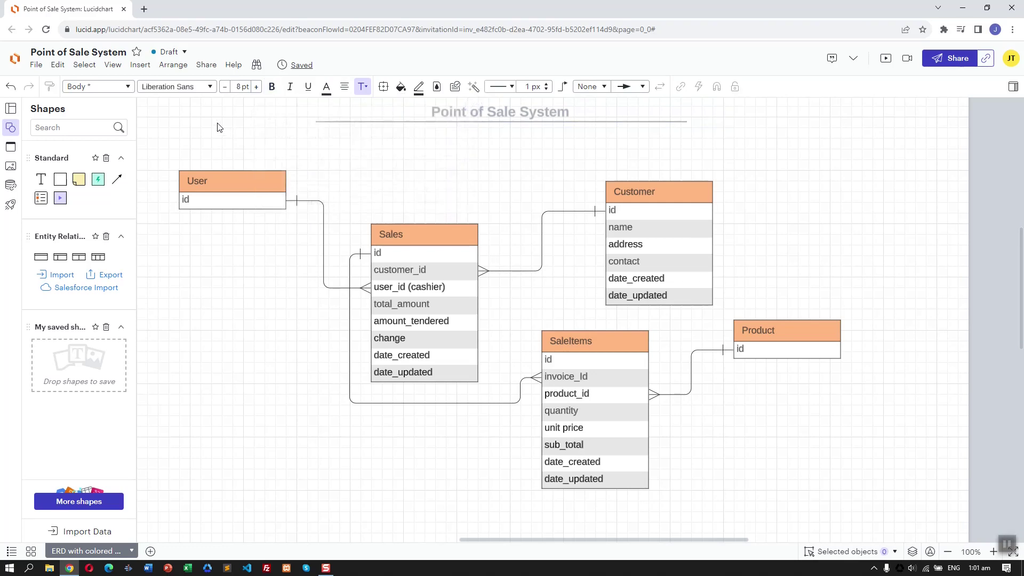
pyautogui.moveTo(78, 180); pyautogui.dragTo(224, 311)
pyautogui.press('Delete')
pyautogui.click(45, 176)
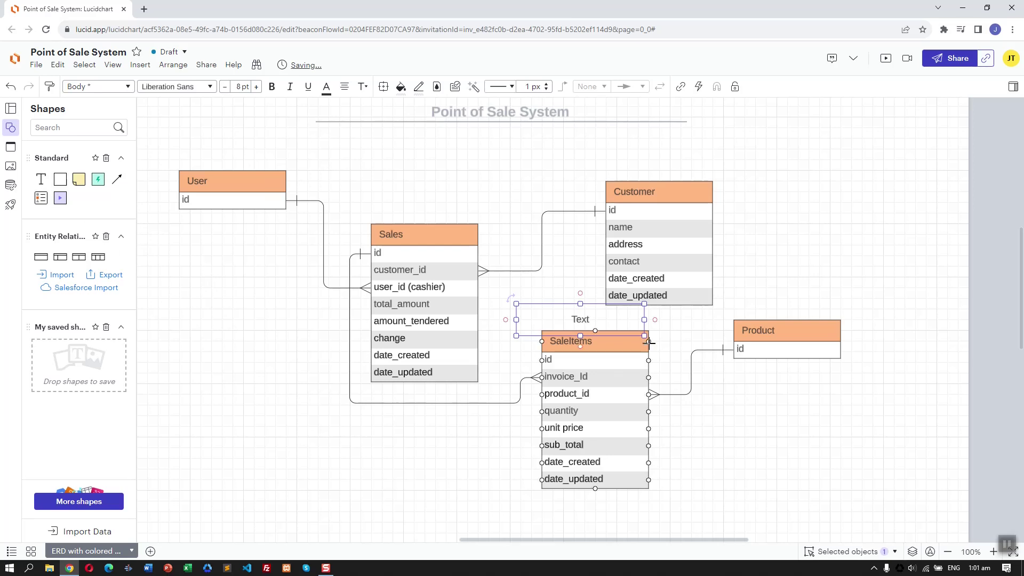
# Move the text box under User and make it read '**From Inventory System'.
pyautogui.moveTo(614, 309); pyautogui.dragTo(244, 226)
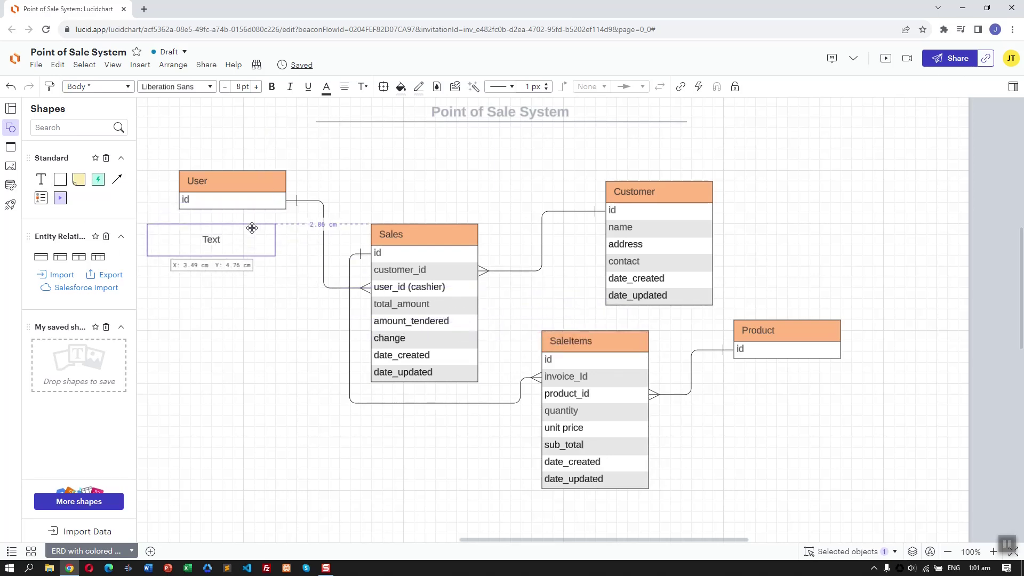
pyautogui.doubleClick(223, 242)
pyautogui.press('BackSpace')
pyautogui.write('**FROM')
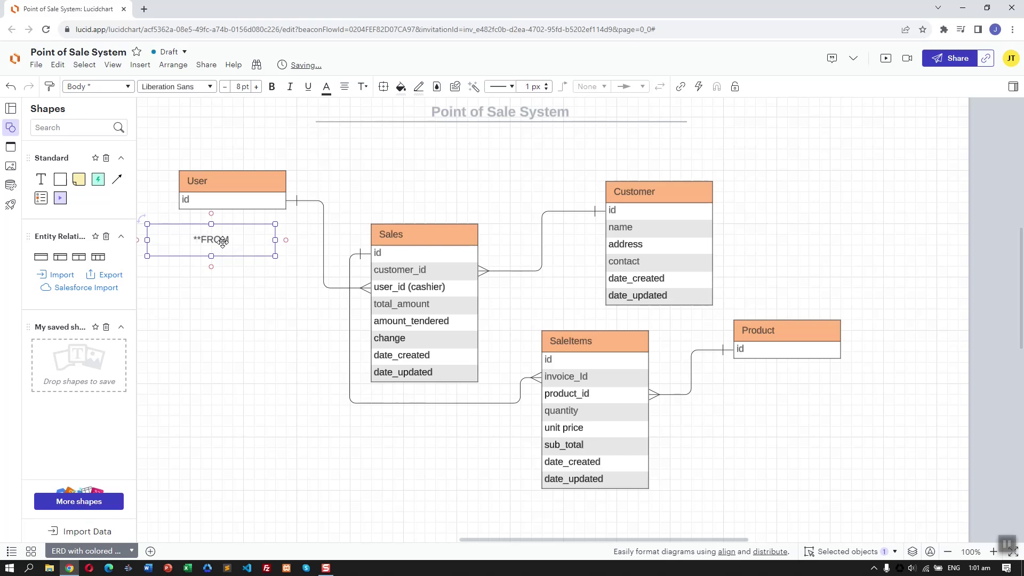
pyautogui.press('BackSpace')
pyautogui.press('BackSpace')
pyautogui.press('BackSpace')
pyautogui.write('rom Inventory System')
pyautogui.moveTo(242, 231); pyautogui.dragTo(253, 216)
# Undo an accidental paste and place a copy of the note under Product.
pyautogui.press('Escape')
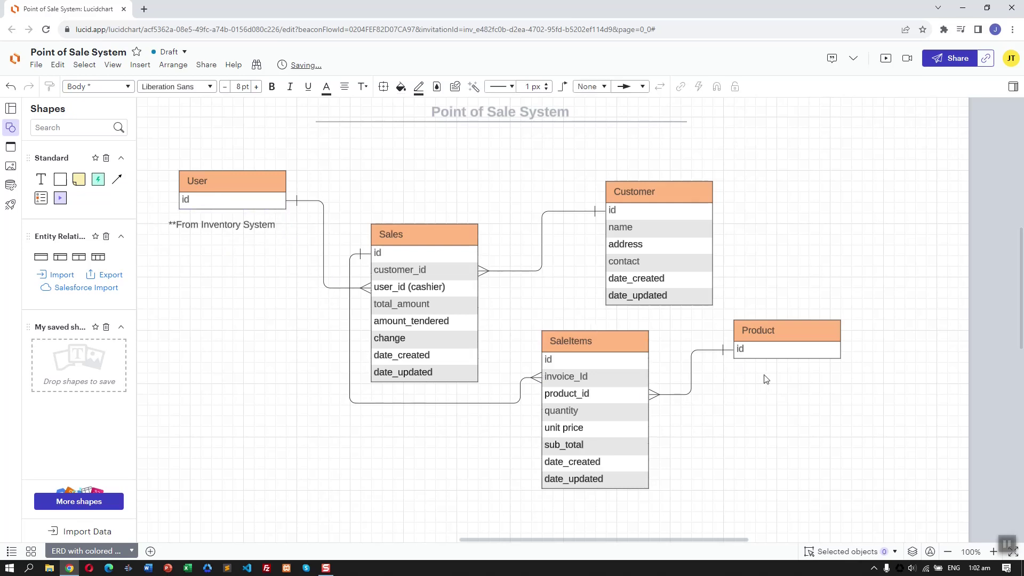
pyautogui.hotkey('ctrl', 'v')
pyautogui.hotkey('ctrl', 'z')
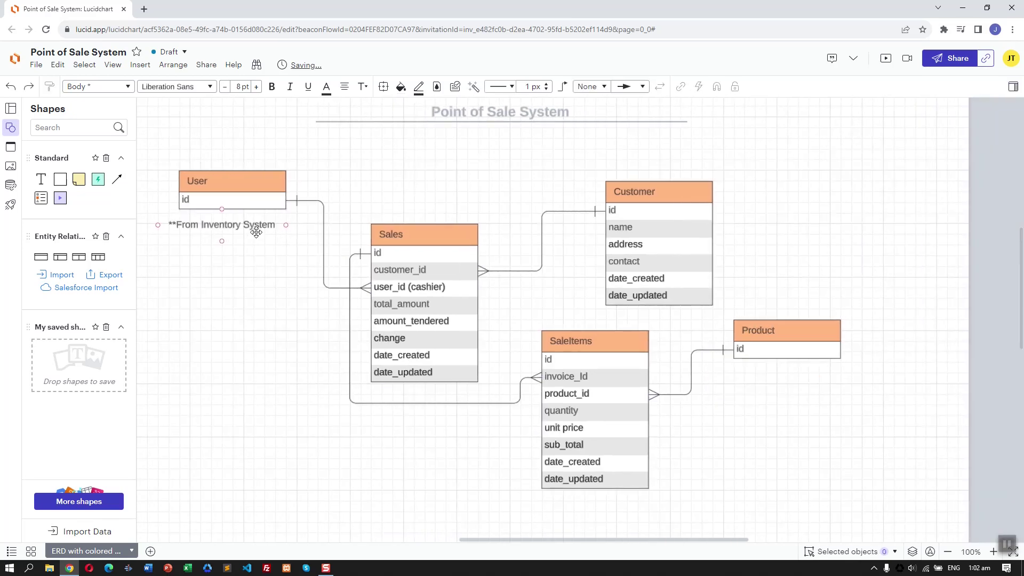
pyautogui.click(256, 232)
pyautogui.moveTo(256, 232); pyautogui.dragTo(840, 385)
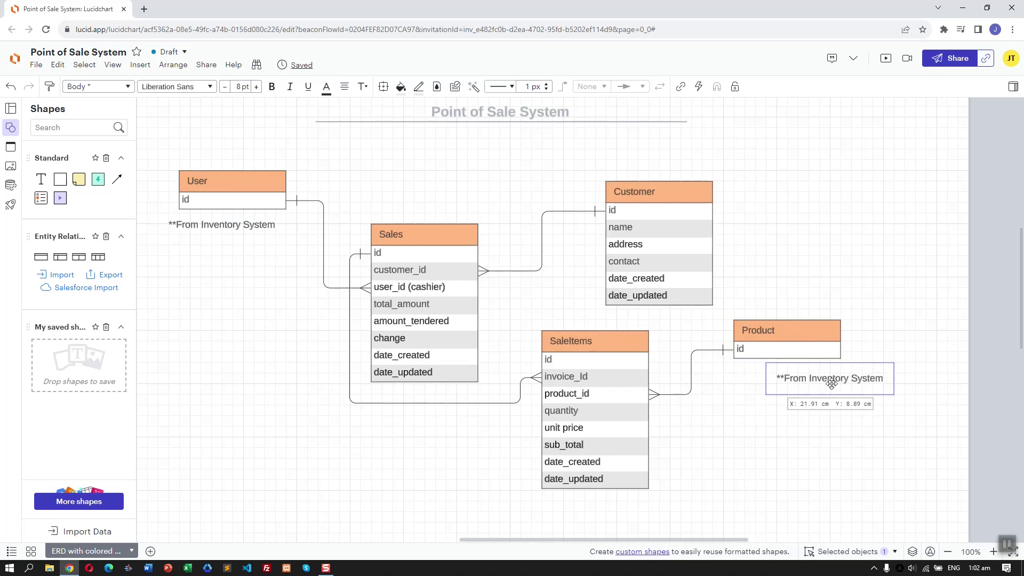
# Shrink both notes to 5 pt and move them above the User and Product tables.
pyautogui.click(224, 87)
pyautogui.click(224, 87)
pyautogui.click(225, 86)
pyautogui.click(233, 86)
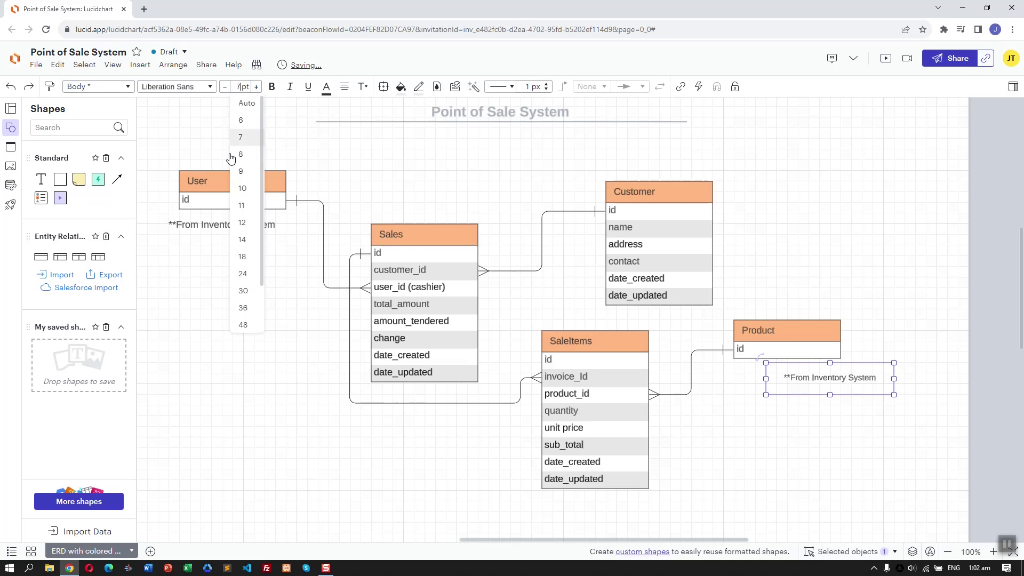
pyautogui.click(214, 217)
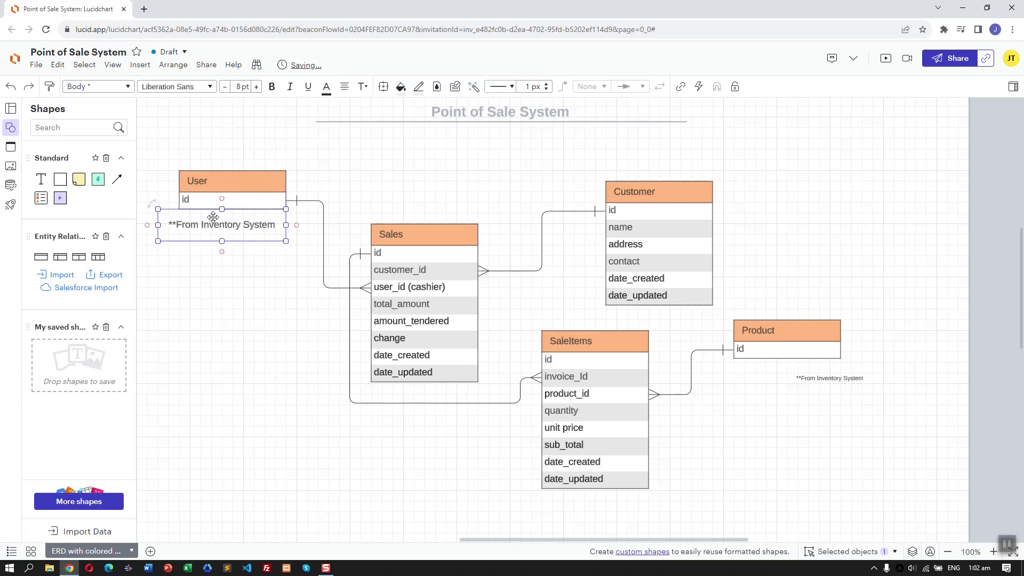
pyautogui.click(225, 86)
pyautogui.click(225, 86)
pyautogui.click(226, 87)
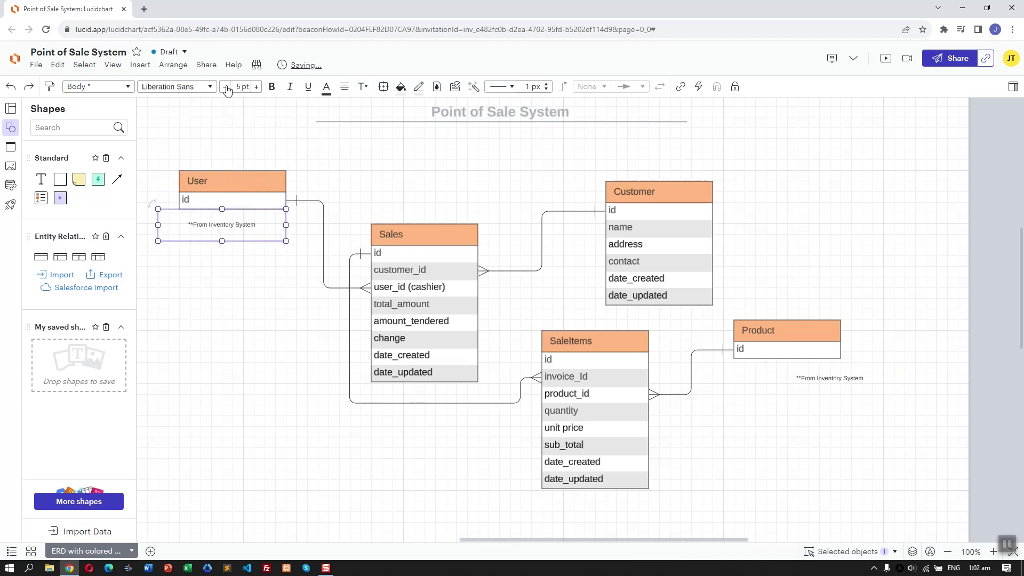
pyautogui.moveTo(241, 228); pyautogui.dragTo(230, 168)
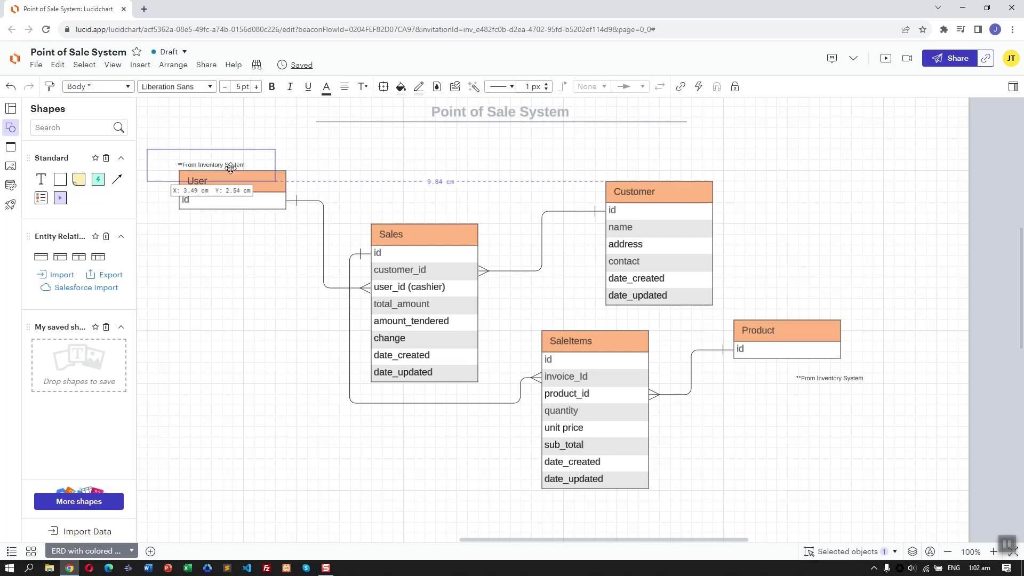
pyautogui.moveTo(805, 367); pyautogui.dragTo(741, 303)
pyautogui.click(753, 280)
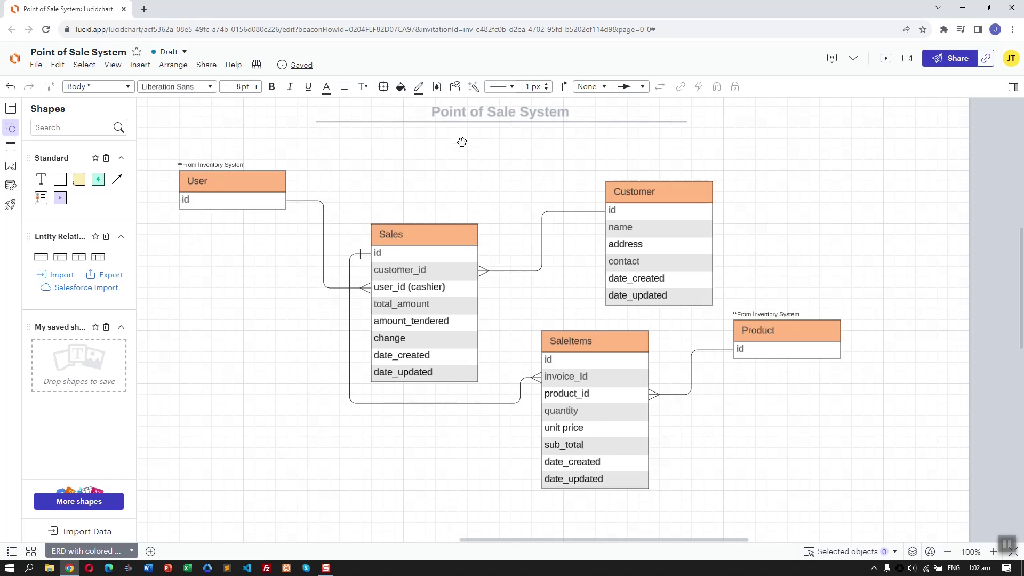
# Select the Sales table, its amount_tendered, change and date_created rows, and the Sales–Customer connector.
pyautogui.scroll(1, 462, 142)
pyautogui.hscroll(-1, 478, 146)
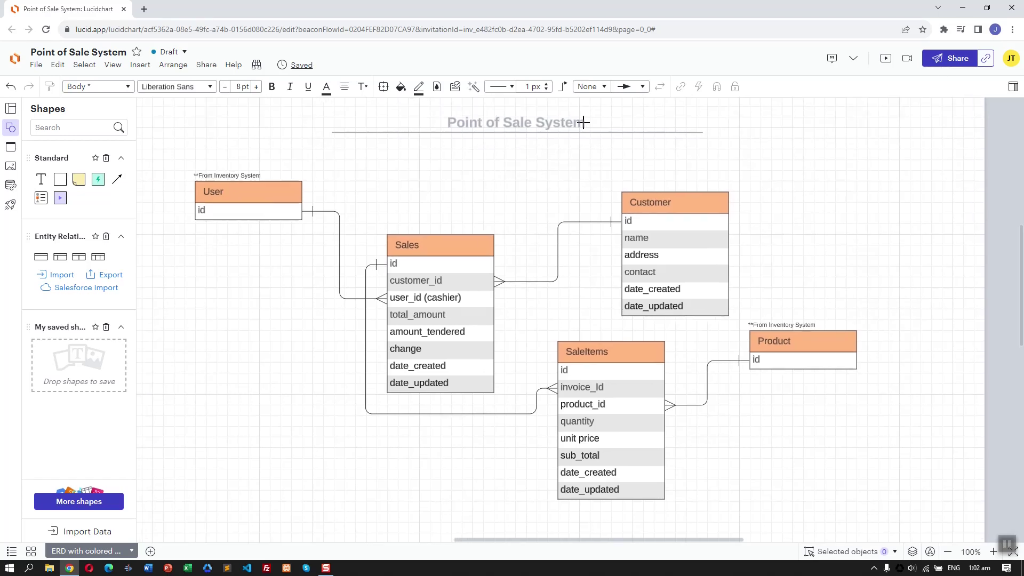
pyautogui.click(450, 243)
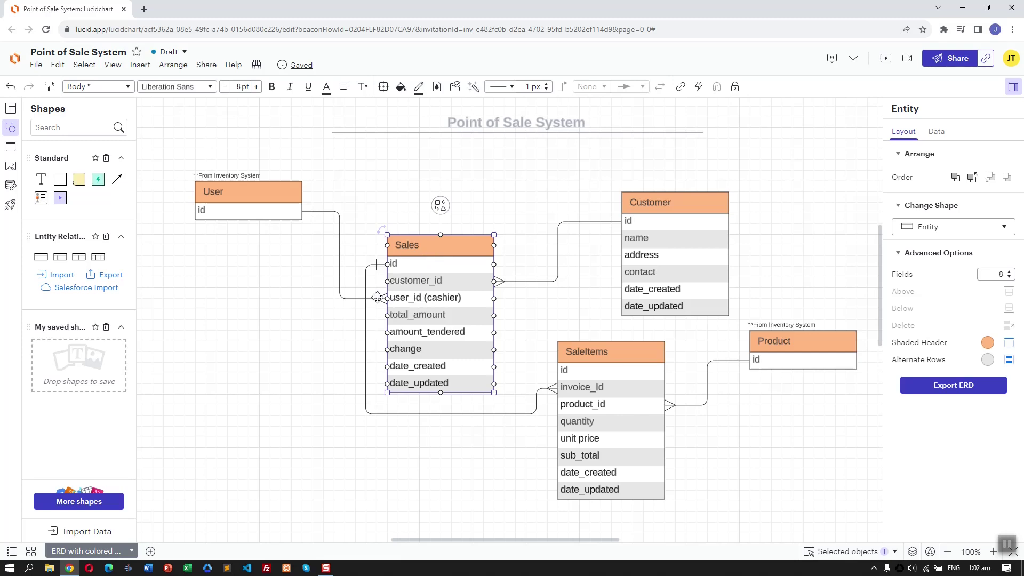
pyautogui.click(251, 192)
pyautogui.click(438, 307)
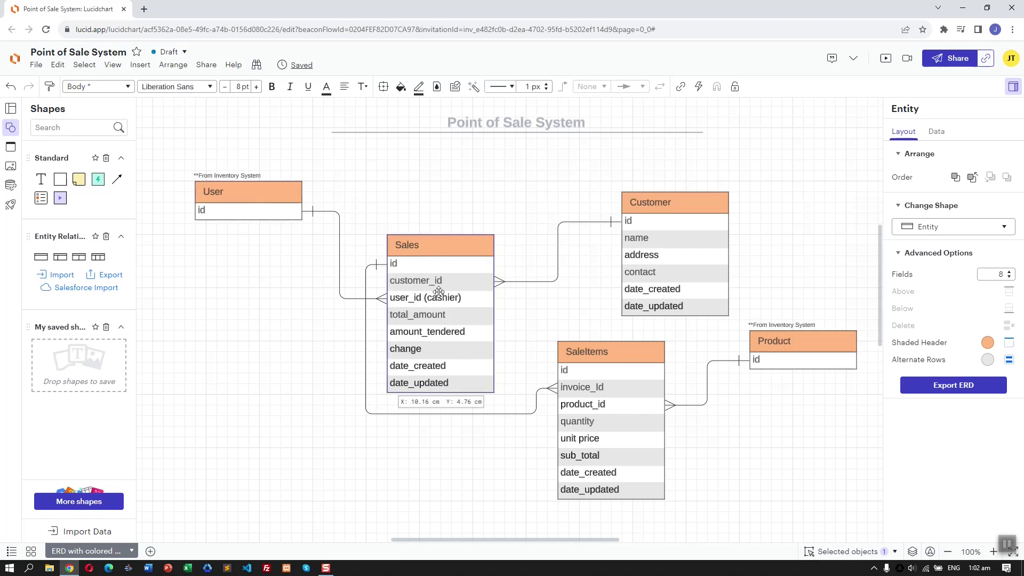
pyautogui.click(411, 333)
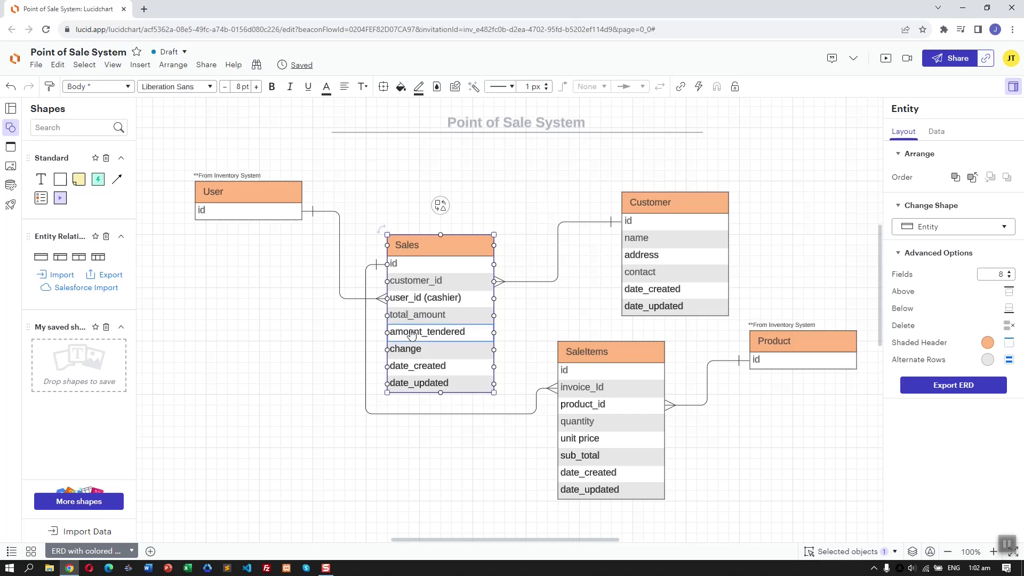
pyautogui.click(470, 349)
pyautogui.click(458, 366)
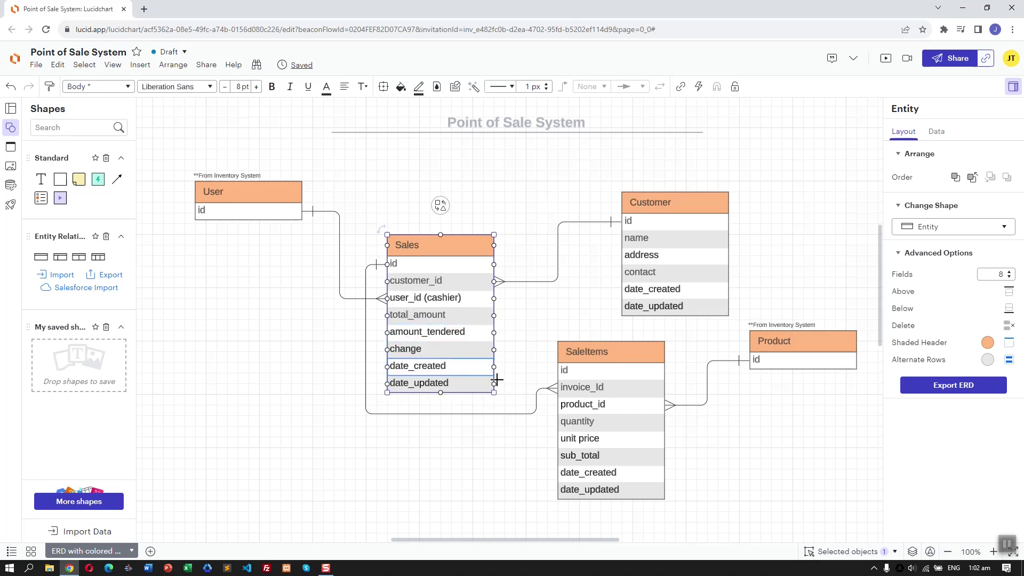
pyautogui.click(557, 277)
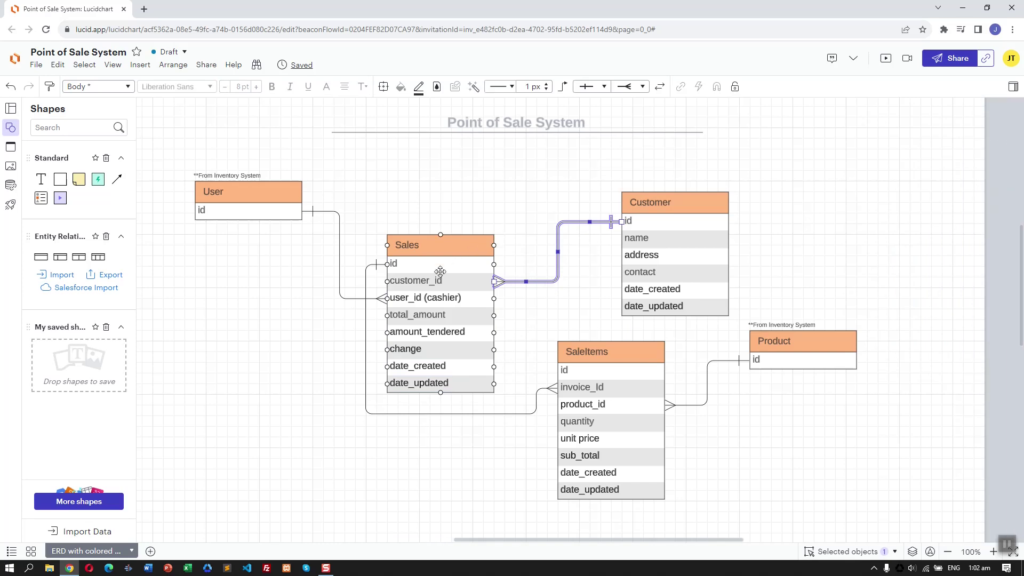
pyautogui.click(566, 334)
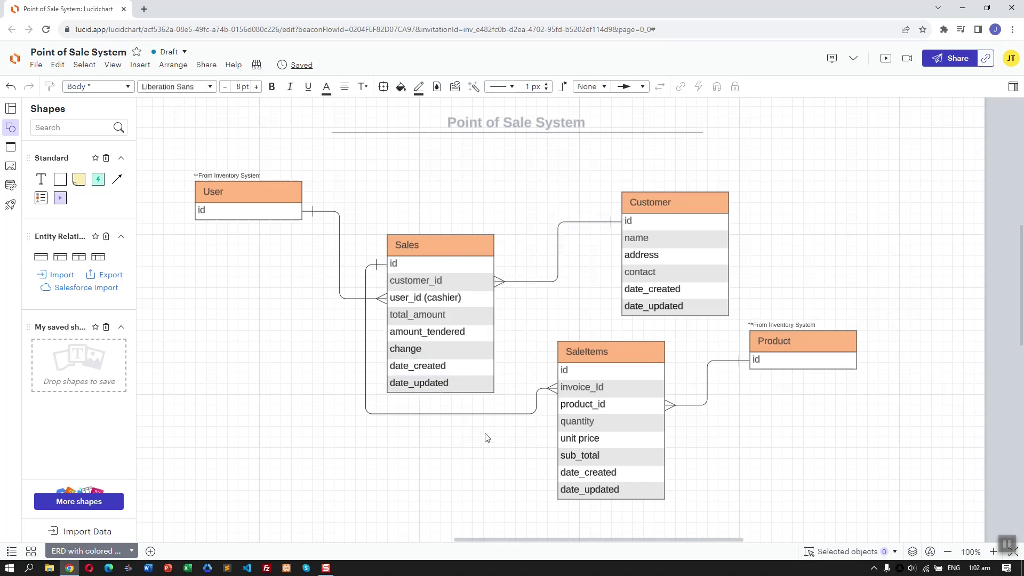
# Select SaleItems' rows, the Product table and the User note, and dismiss the satisfaction popup.
pyautogui.click(580, 353)
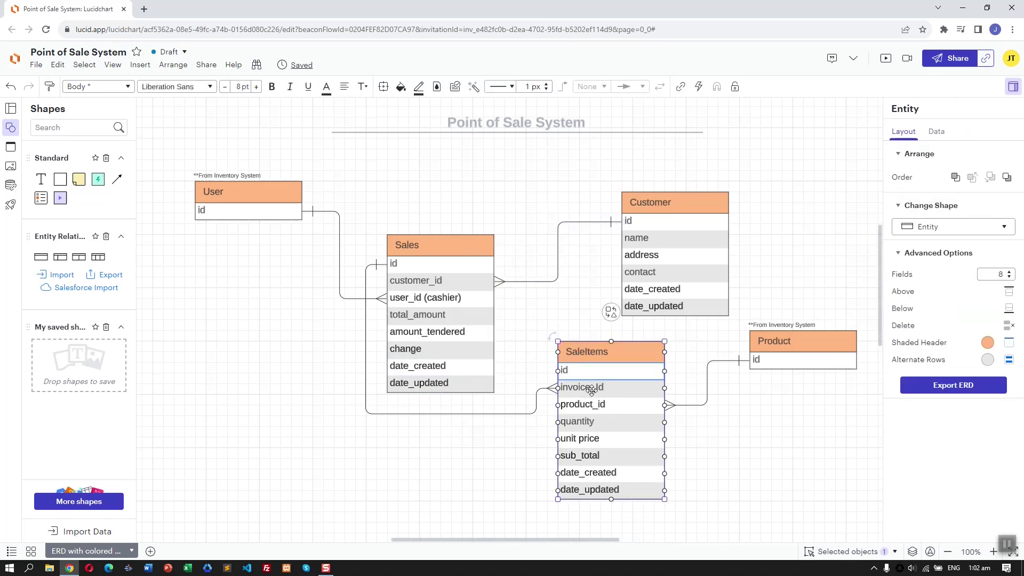
pyautogui.click(591, 390)
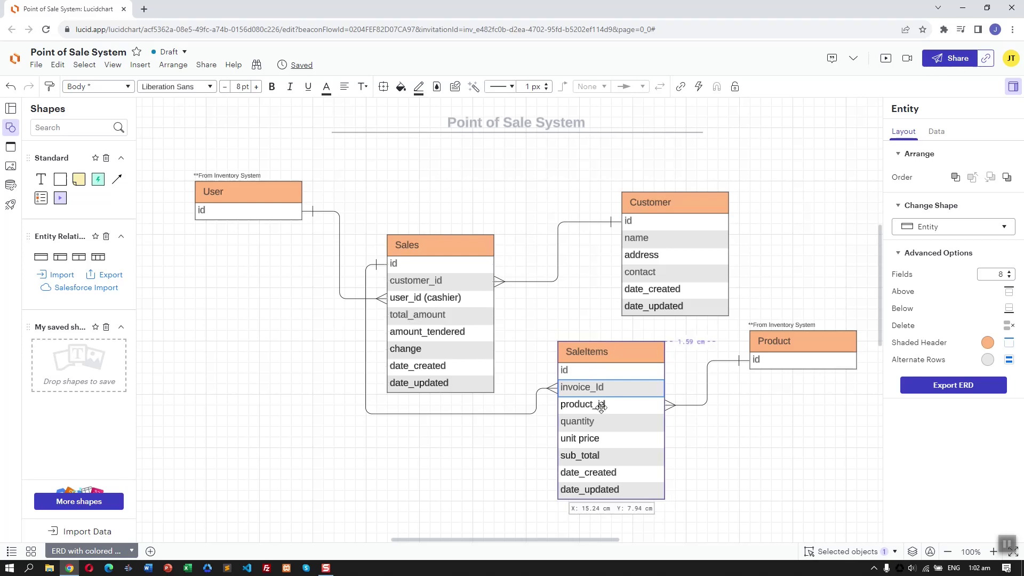
pyautogui.click(601, 406)
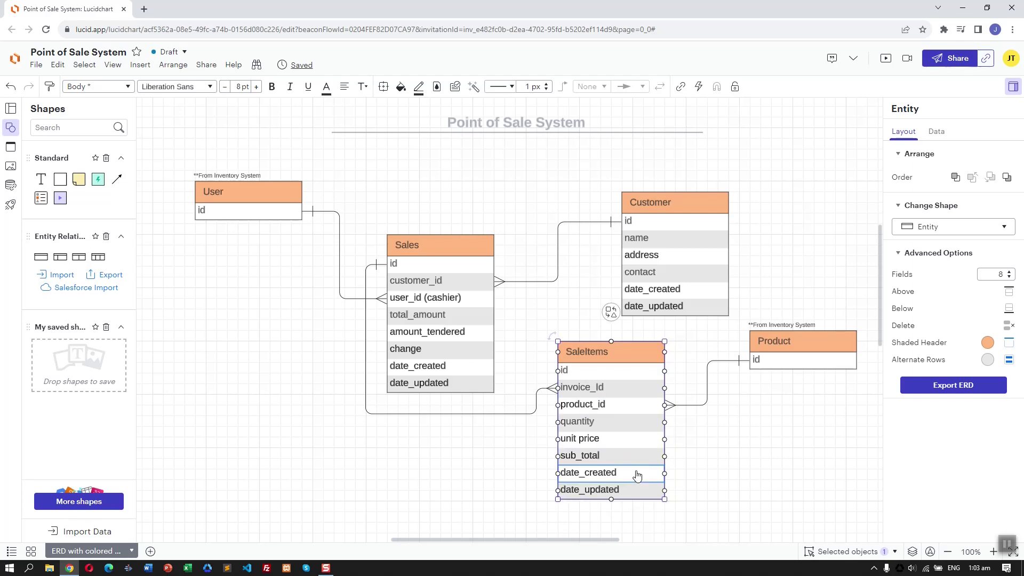
pyautogui.click(852, 341)
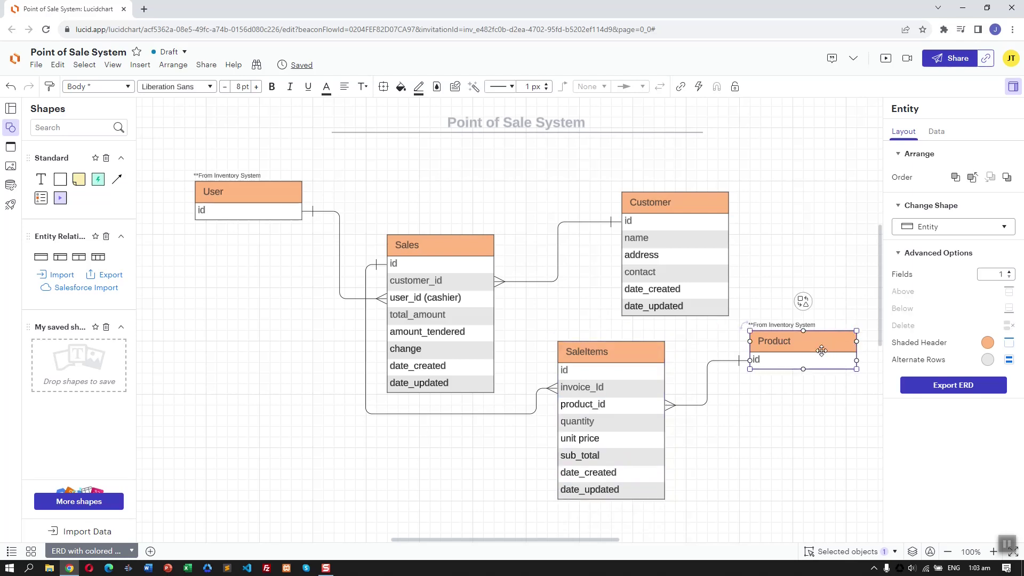
pyautogui.moveTo(809, 336); pyautogui.dragTo(829, 368)
pyautogui.click(250, 175)
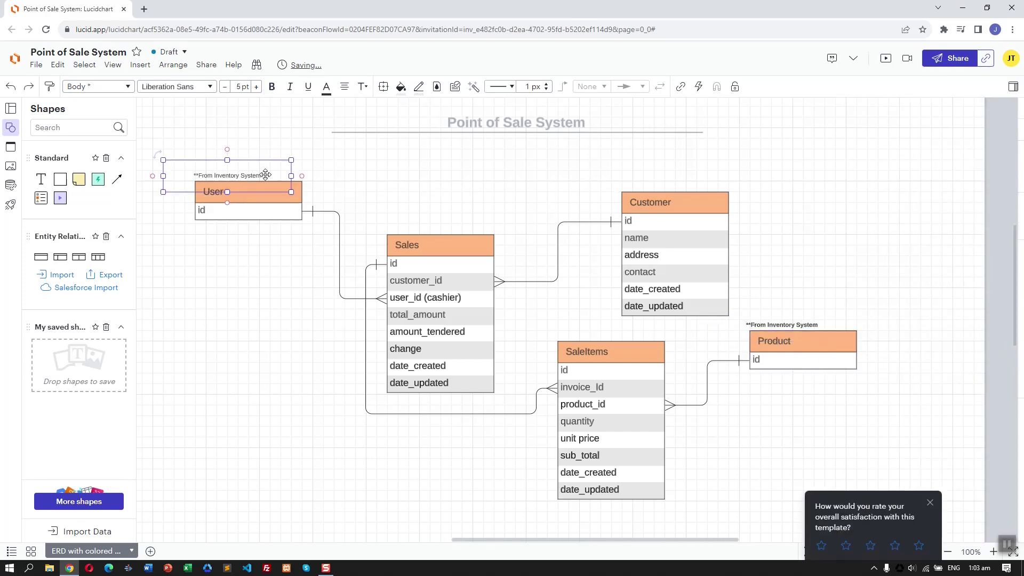
pyautogui.click(824, 367)
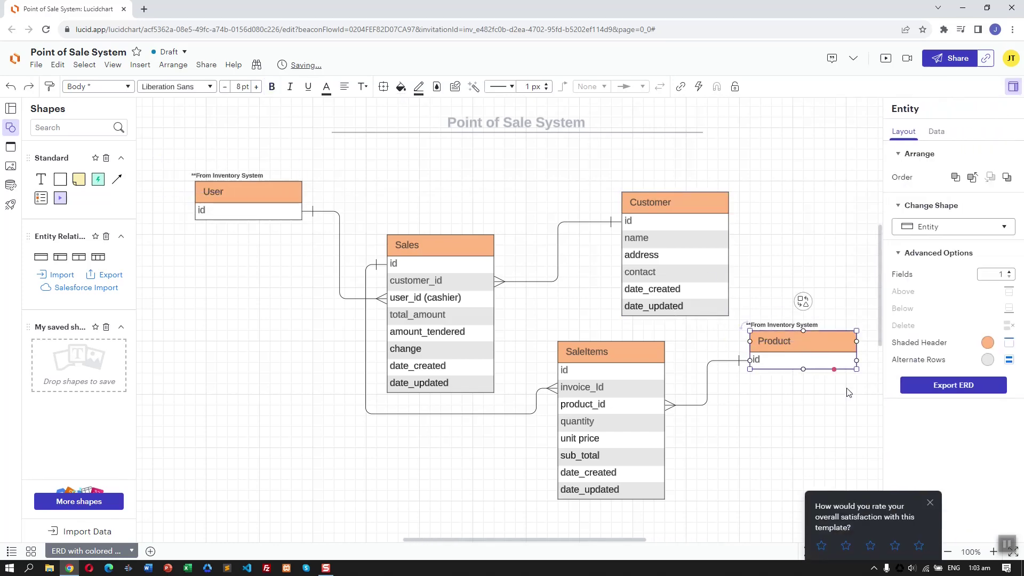
pyautogui.click(928, 504)
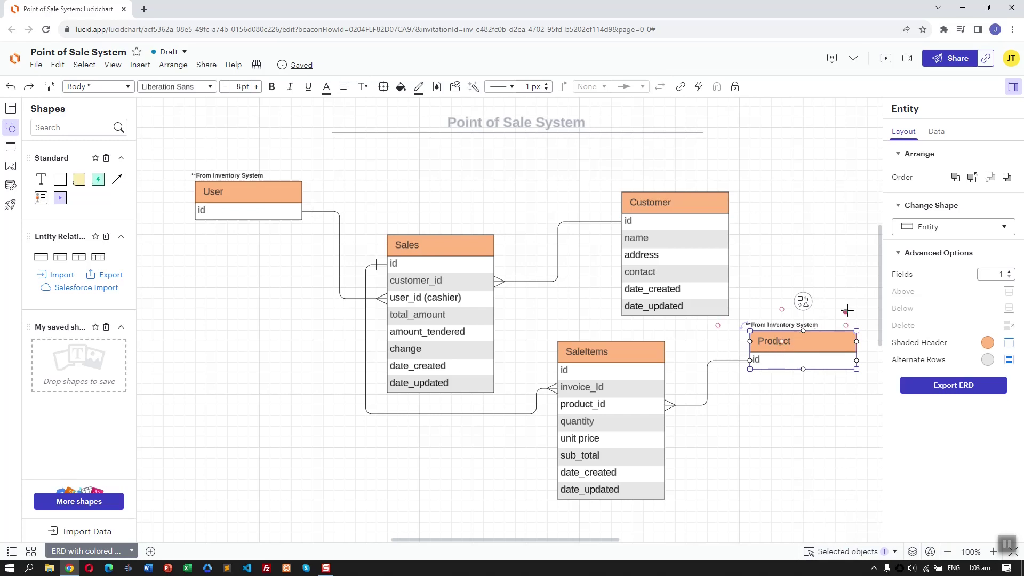
# Select the Customer table and its rows, clear the selection, then select User.
pyautogui.click(662, 229)
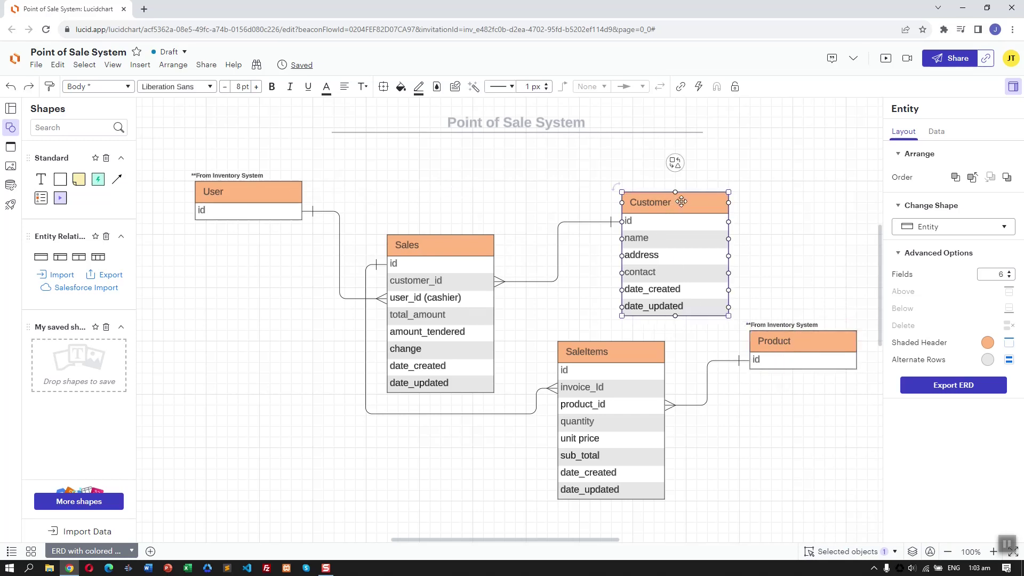
pyautogui.click(706, 253)
pyautogui.click(705, 223)
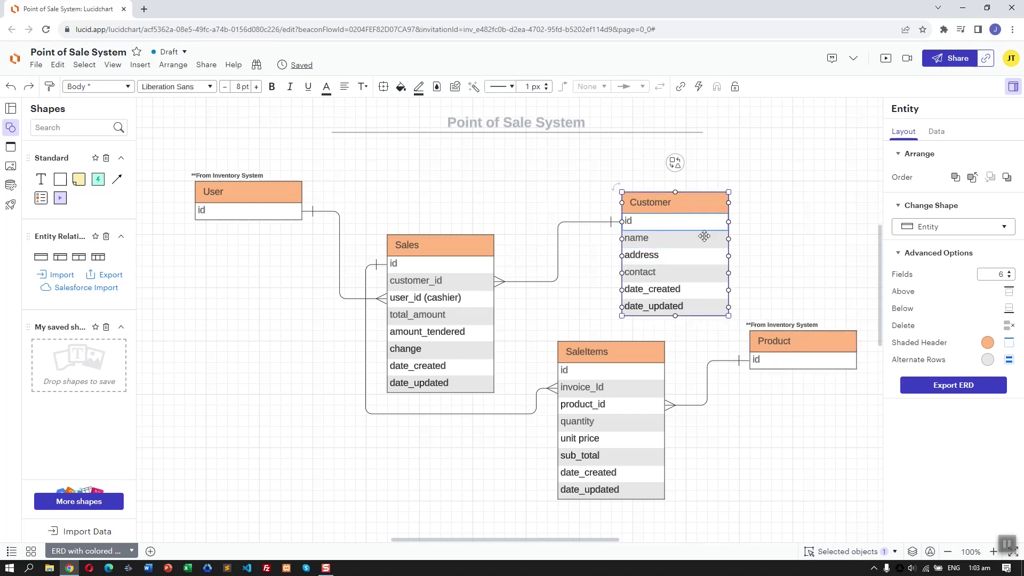
pyautogui.click(703, 202)
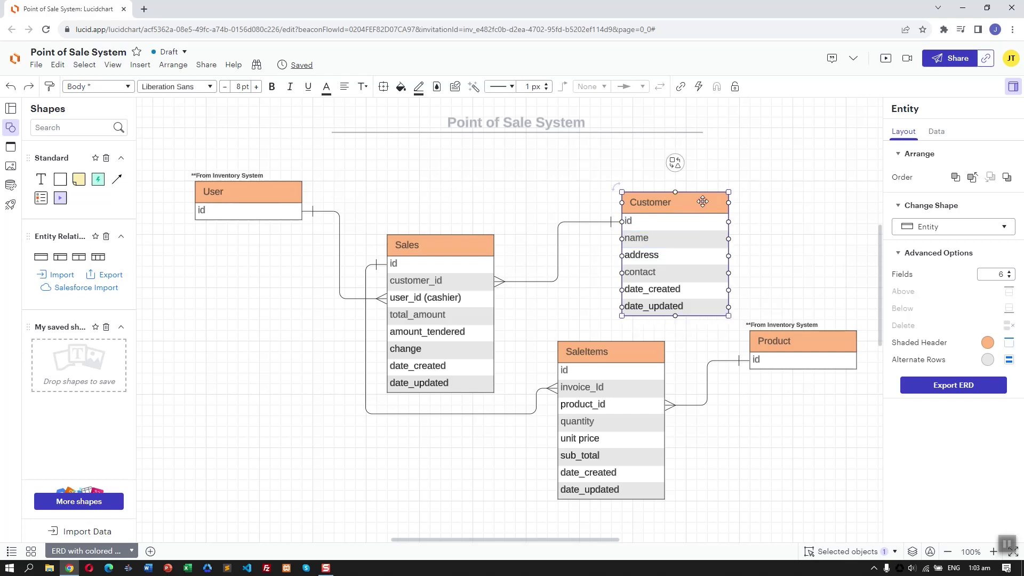
pyautogui.click(724, 176)
pyautogui.click(713, 201)
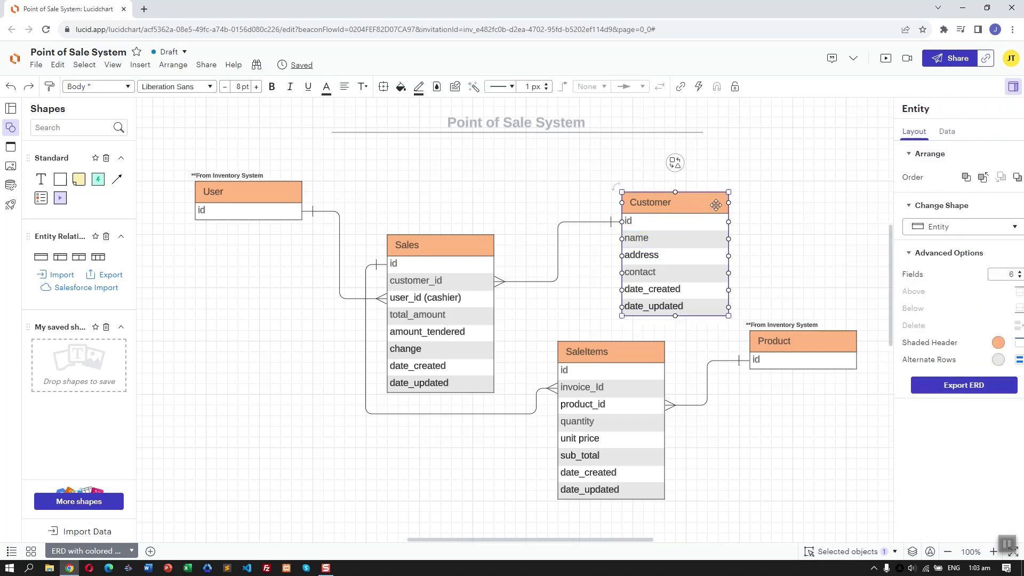
pyautogui.click(715, 181)
pyautogui.click(686, 208)
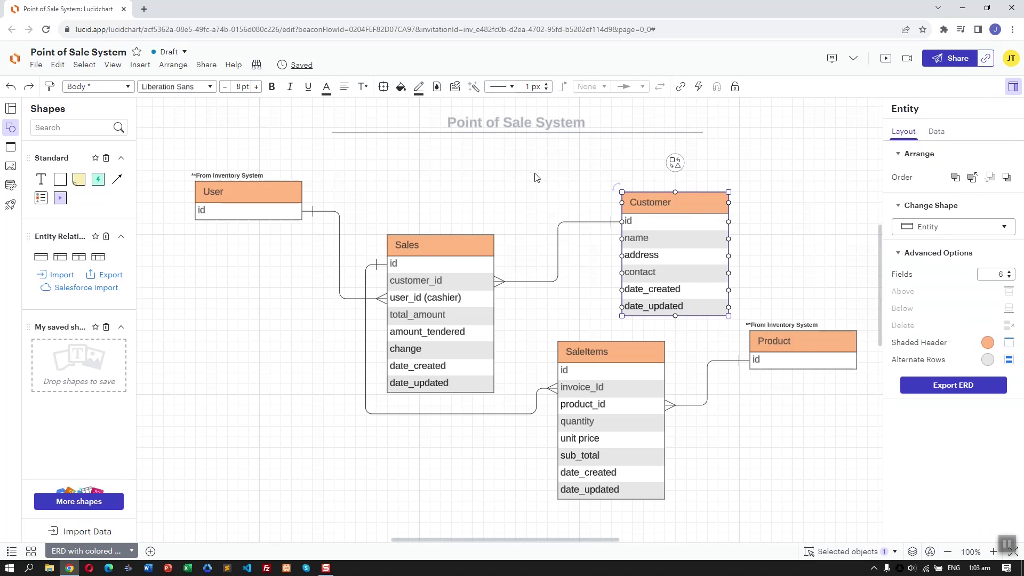
pyautogui.click(501, 186)
pyautogui.click(249, 212)
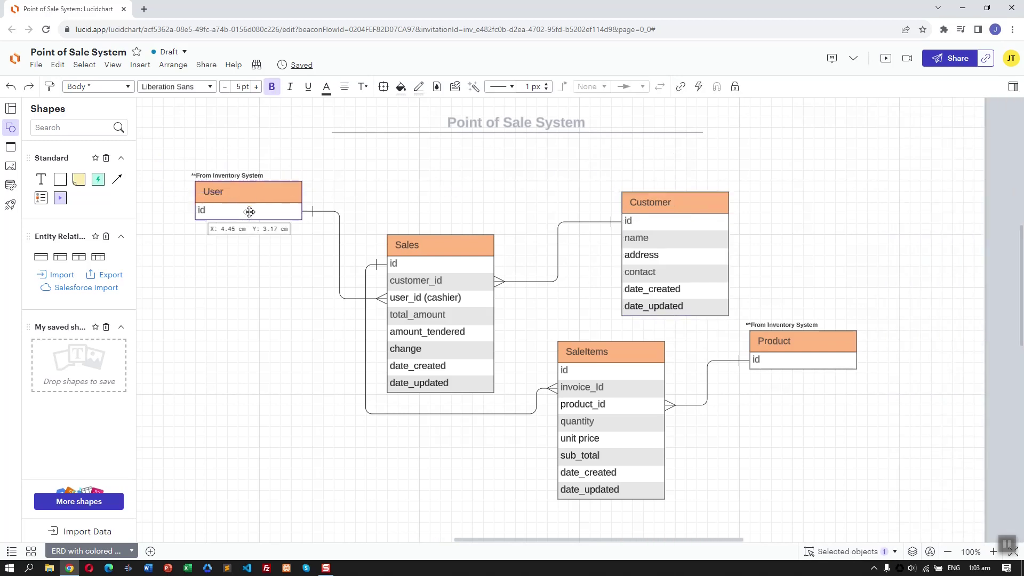